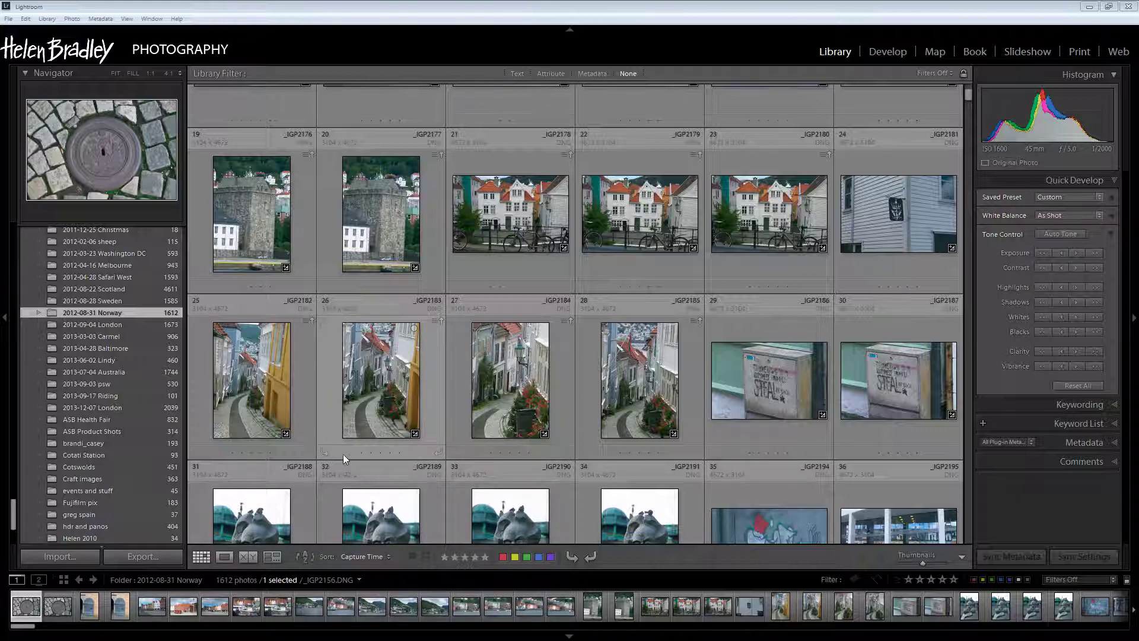
Step: Start a photo import from the preview samples folder in aa images and enlarge the import thumbnails
click(59, 556)
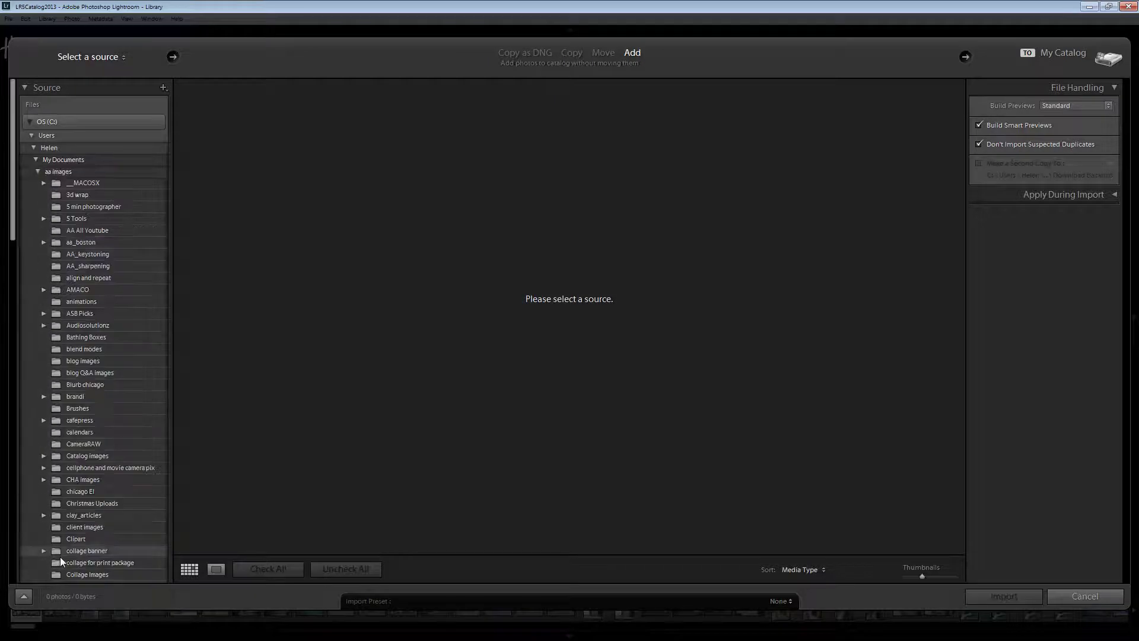
scroll(94, 538, down, 5)
scroll(93, 467, down, 10)
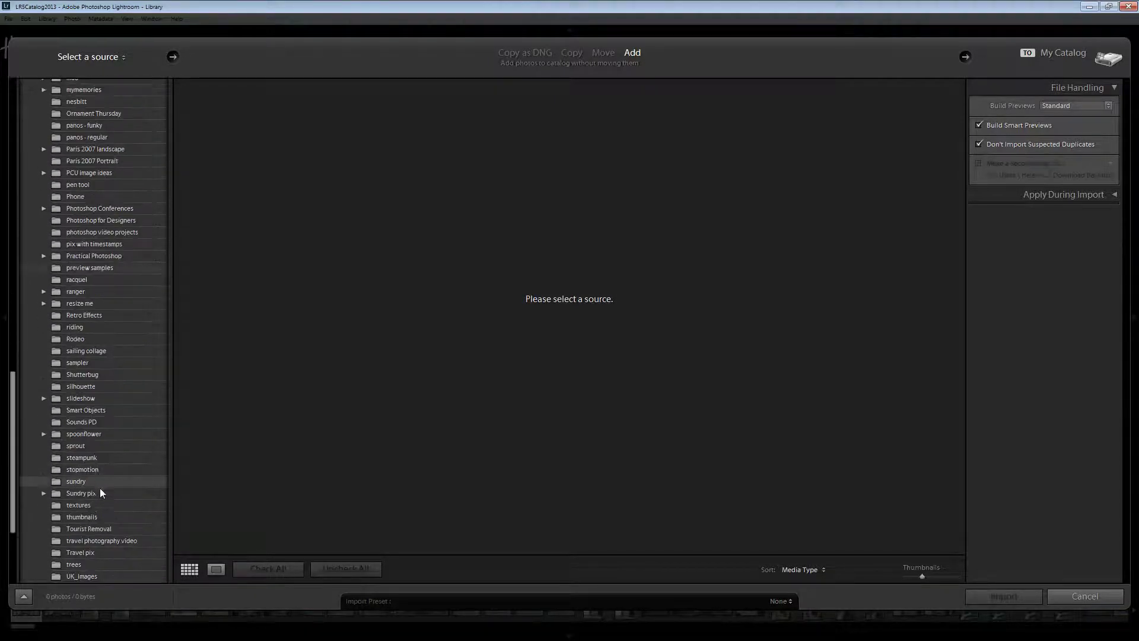
click(87, 267)
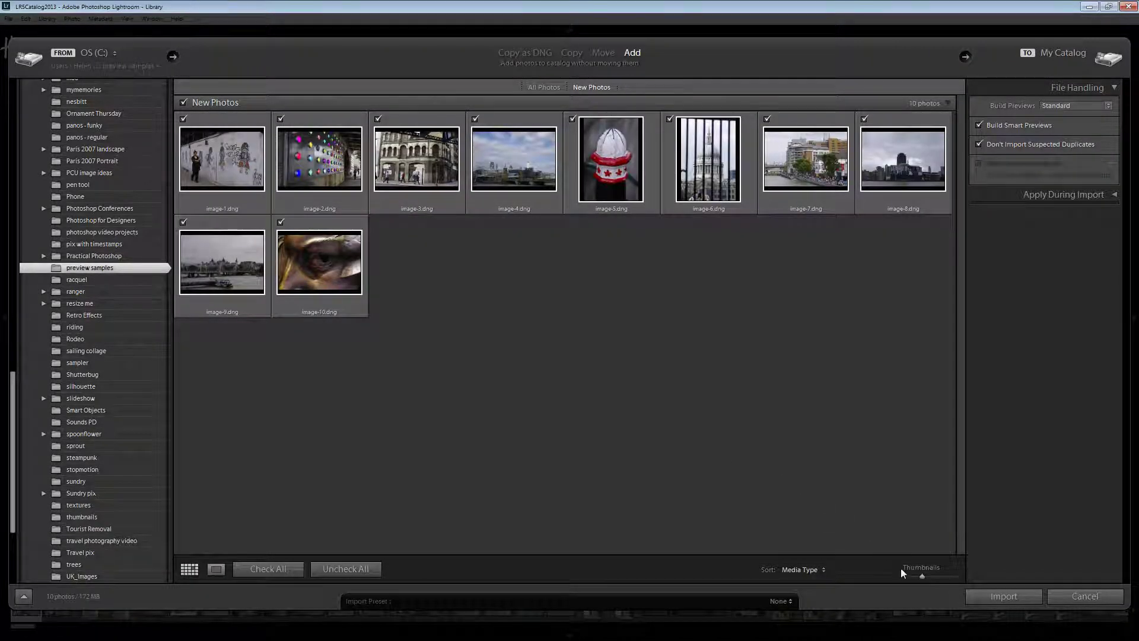
drag(924, 575, 941, 572)
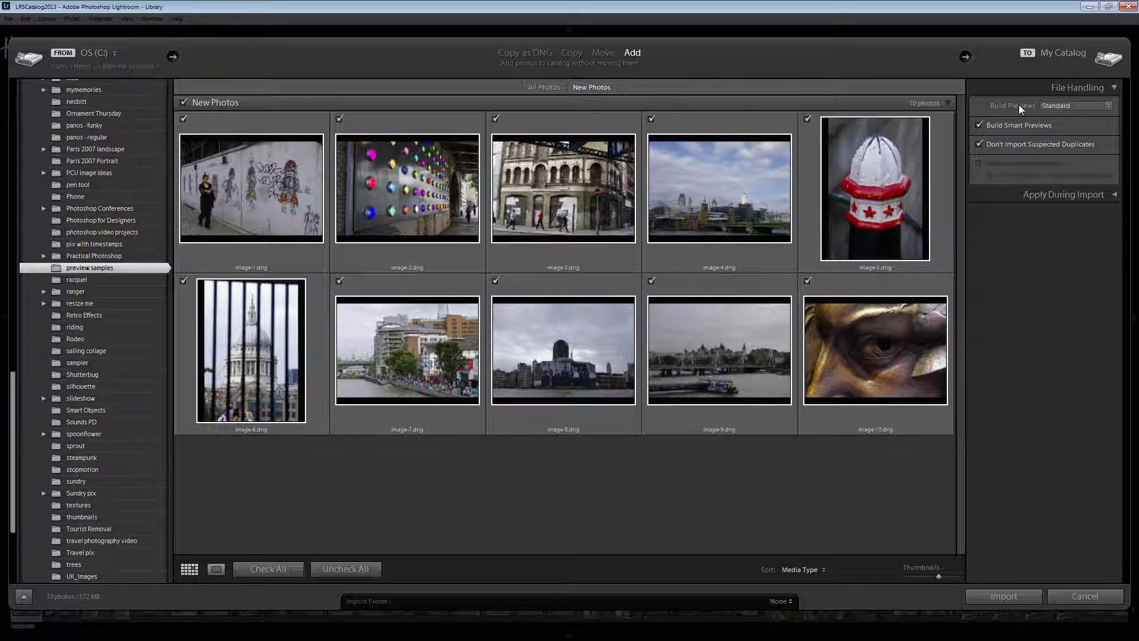
Step: Import the preview samples photos with Standard previews and Smart Previews, expand the Catalog list and dismiss the completion message
click(1108, 107)
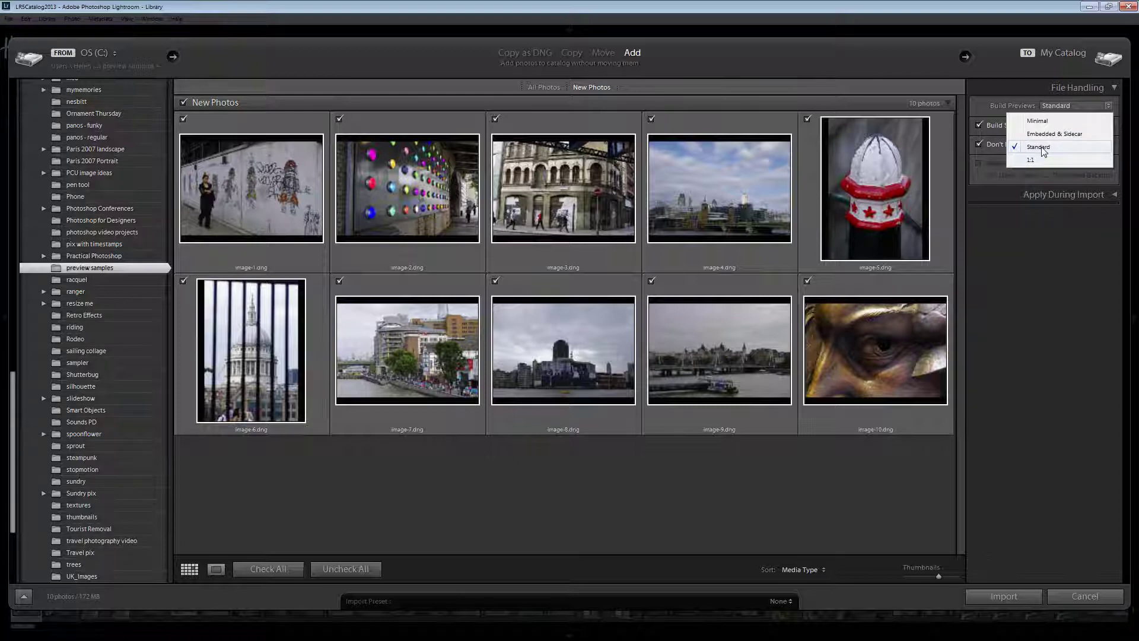
click(1042, 151)
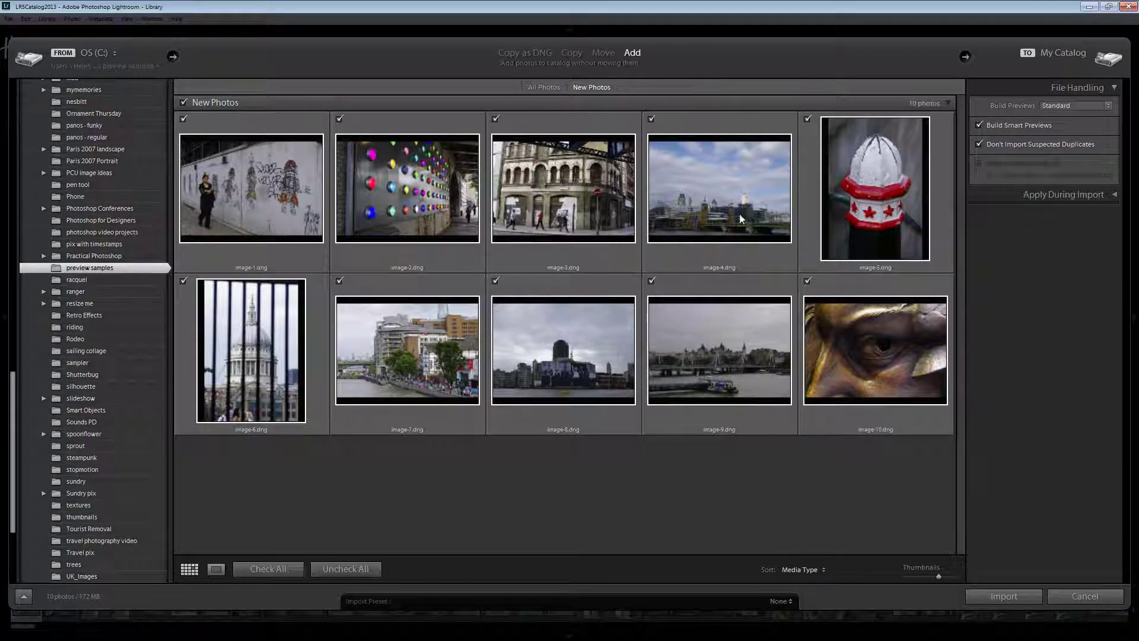
click(1003, 596)
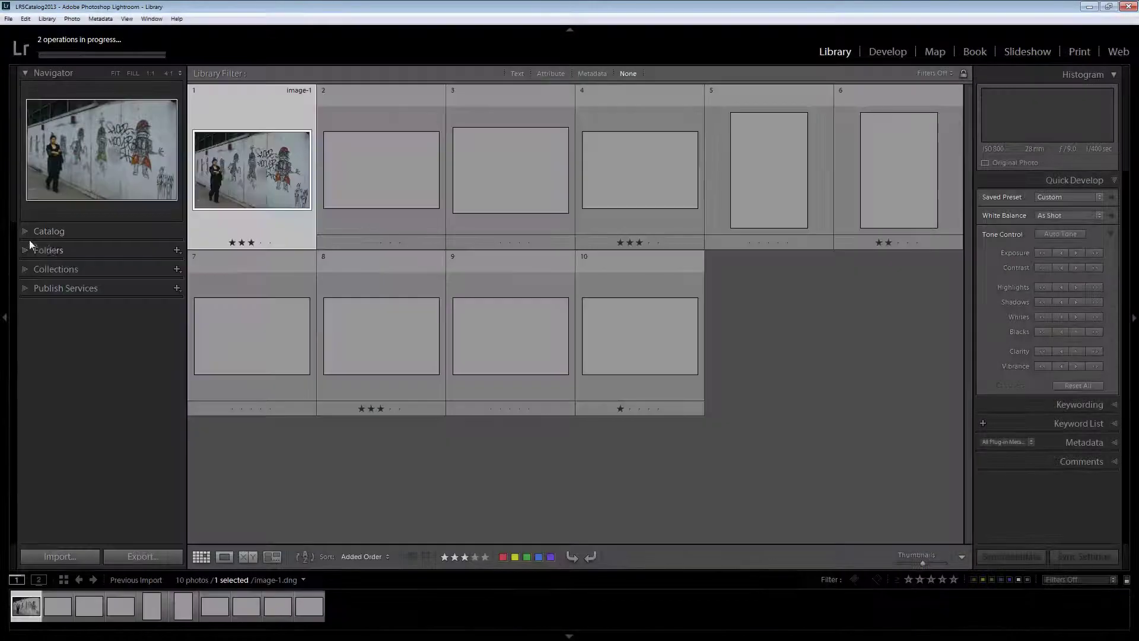
click(25, 231)
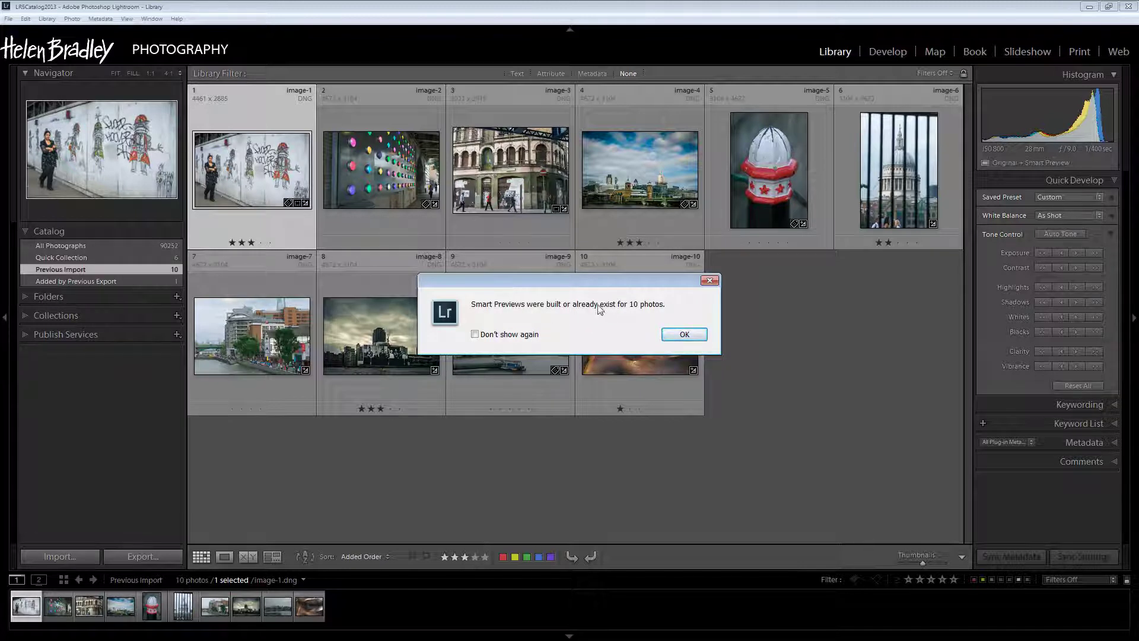
click(682, 336)
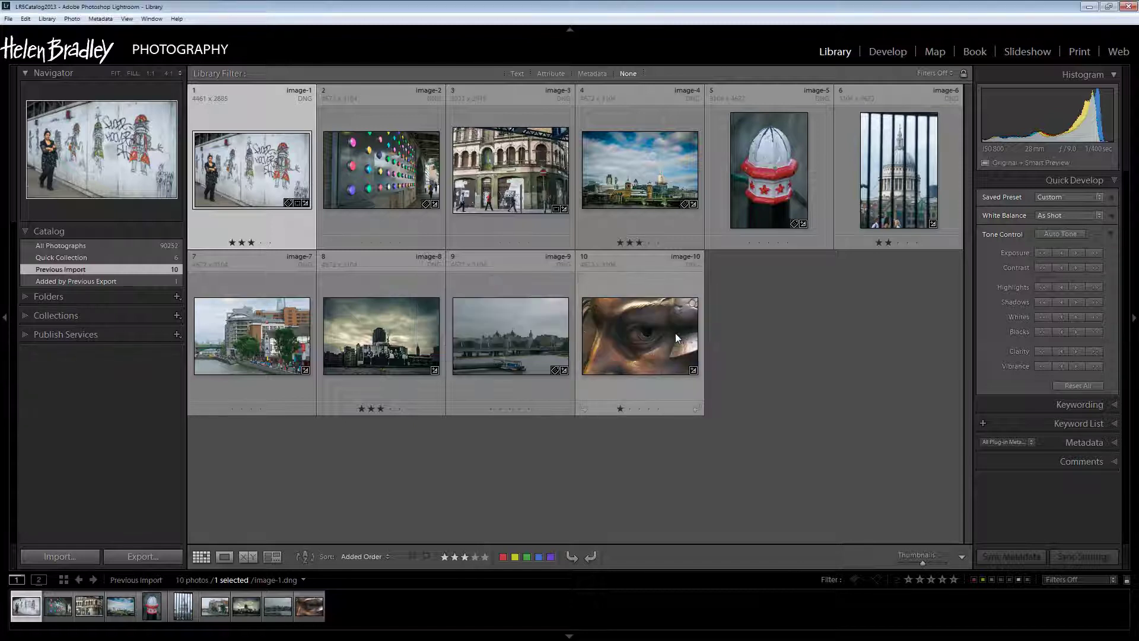
Step: Check the original and Smart Preview status of image-4 and image-3 beneath the histogram
click(646, 218)
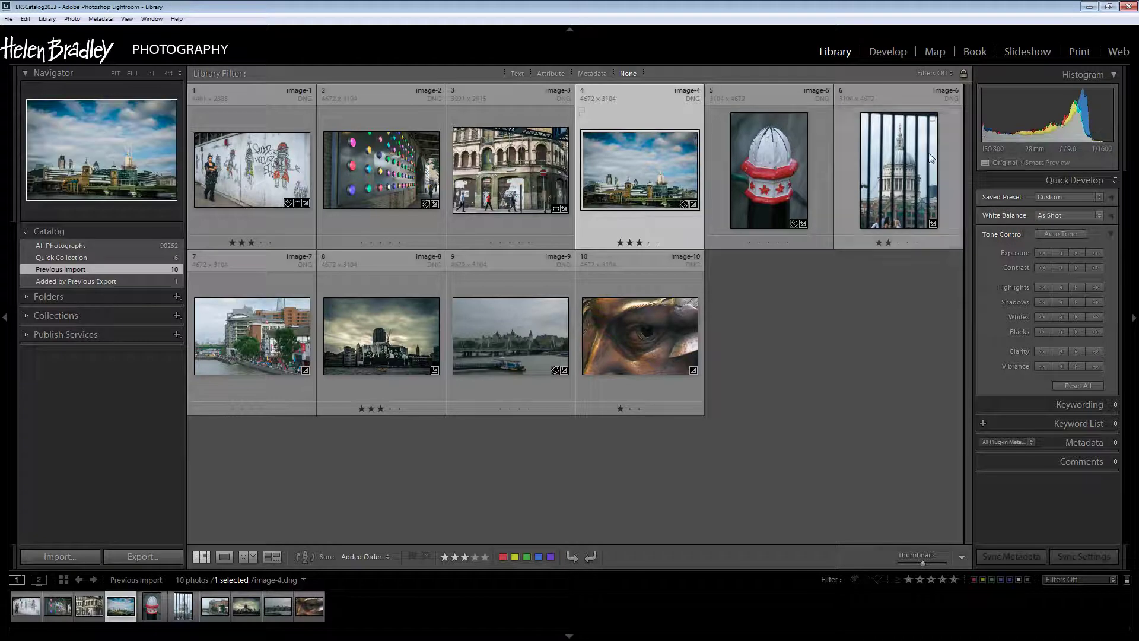
mouse_move(1012, 171)
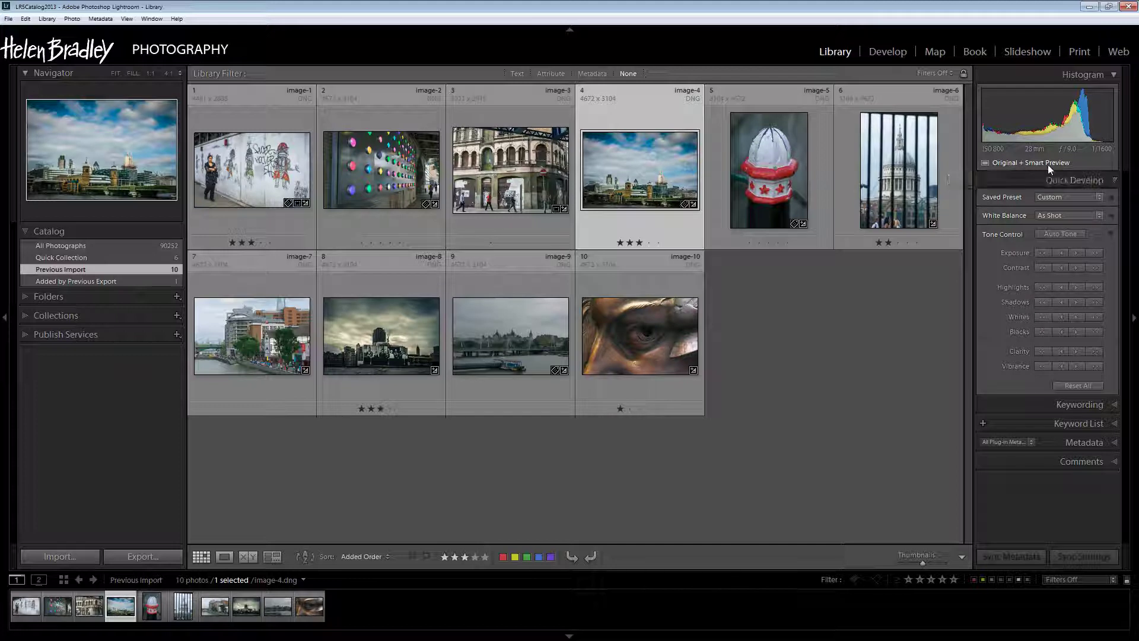
click(507, 224)
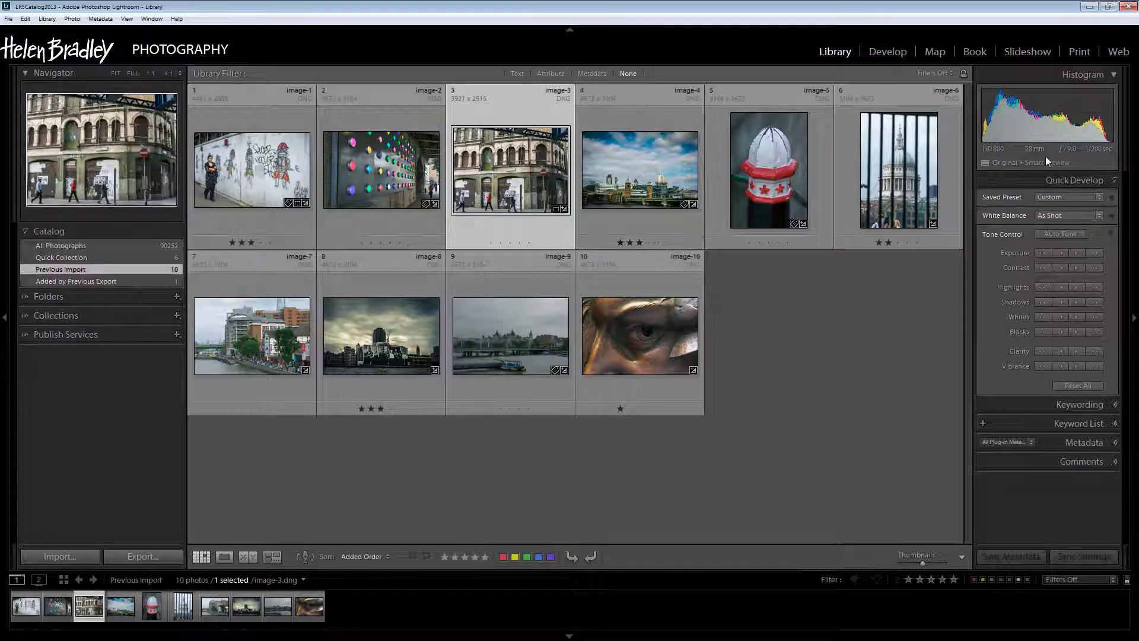
mouse_move(1048, 164)
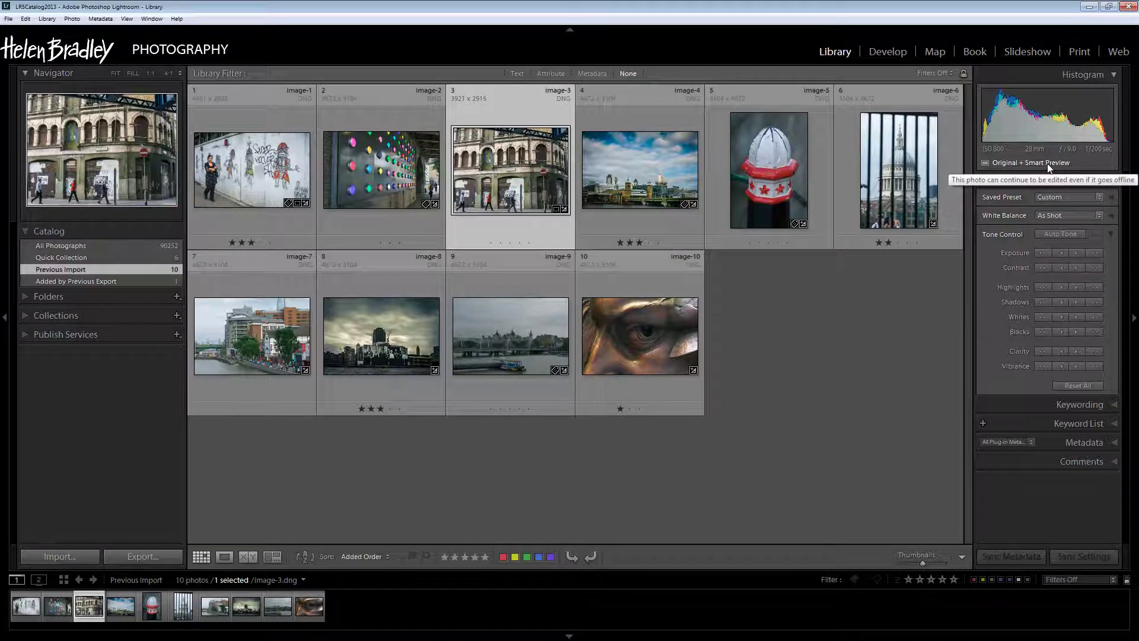
Step: Open the 2008-10-23 Venice folder and select the alley photo IMGP6231
click(24, 297)
scroll(60, 368, down, 15)
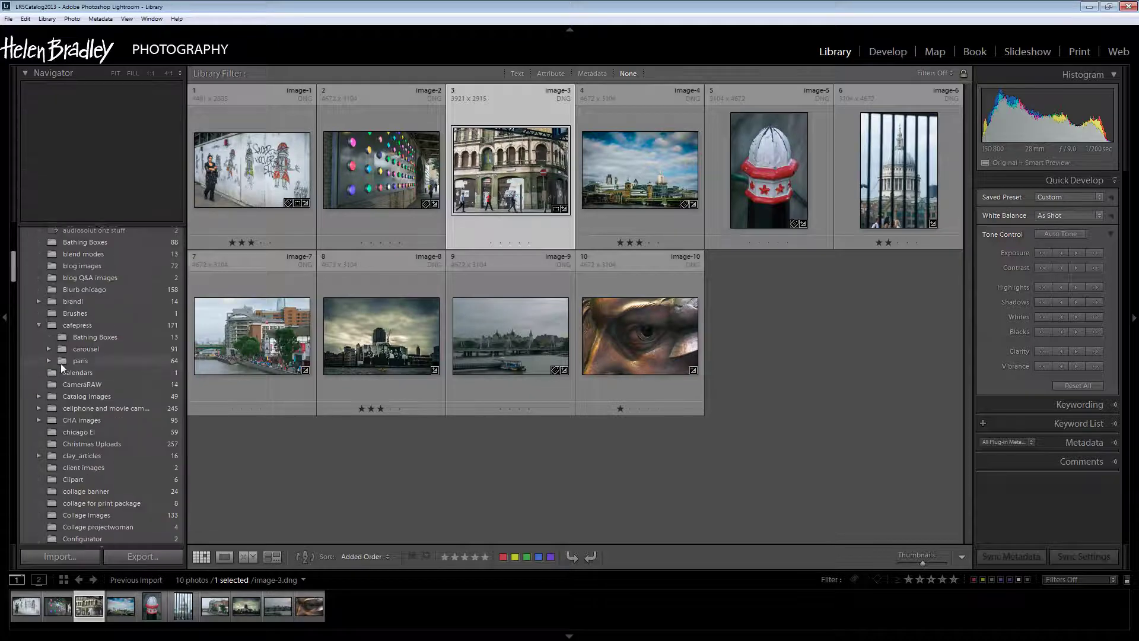
scroll(73, 368, down, 8)
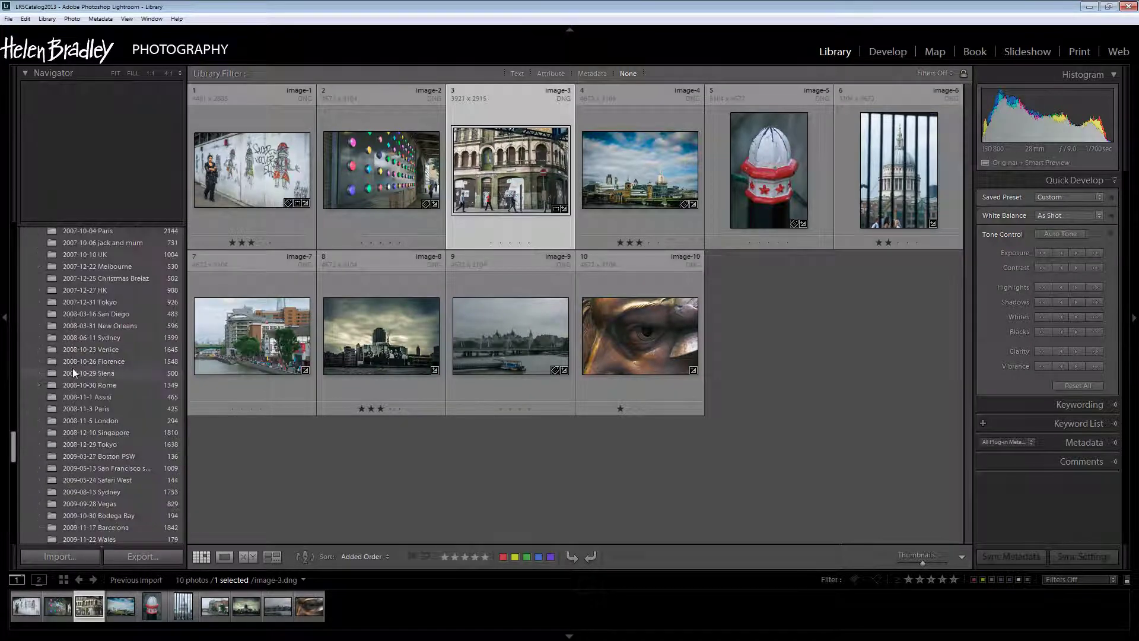
click(102, 348)
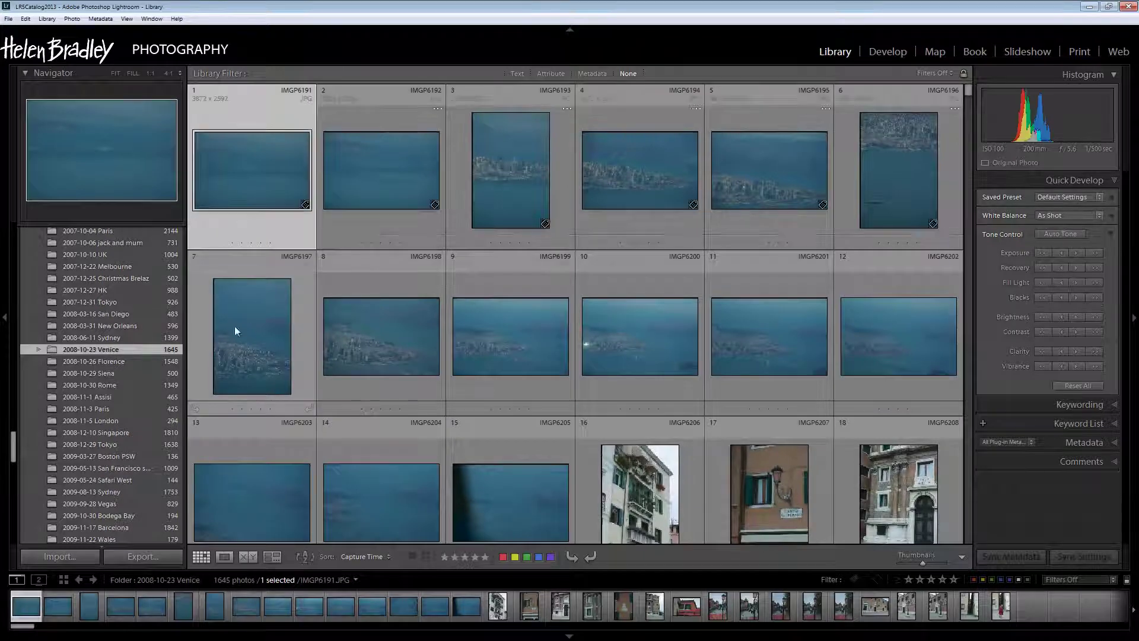
drag(969, 90, 971, 100)
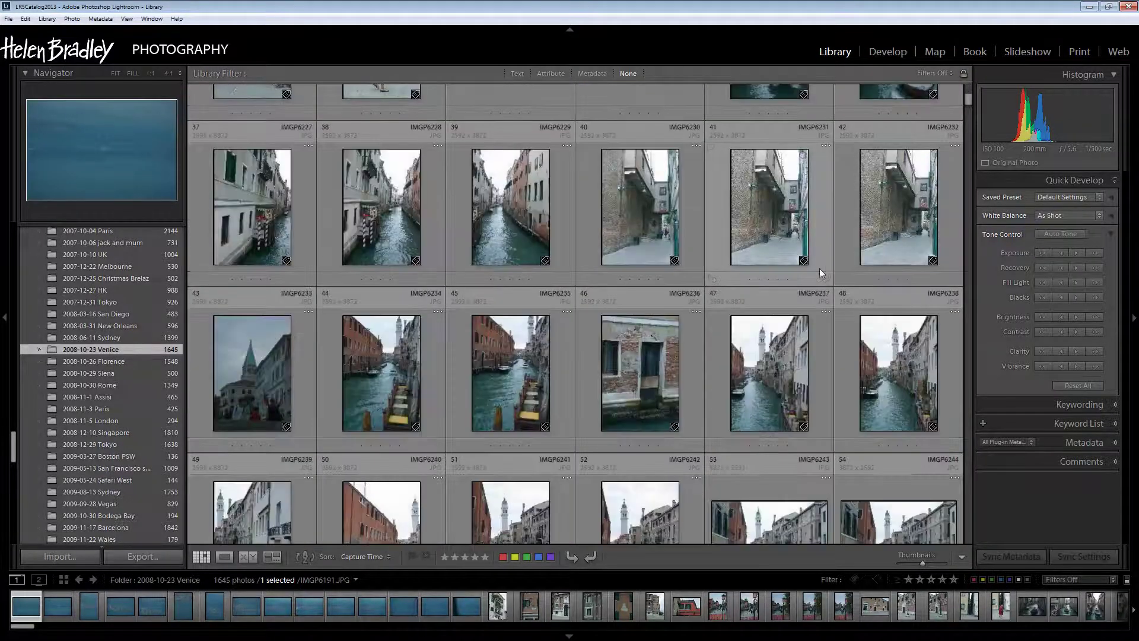
click(713, 226)
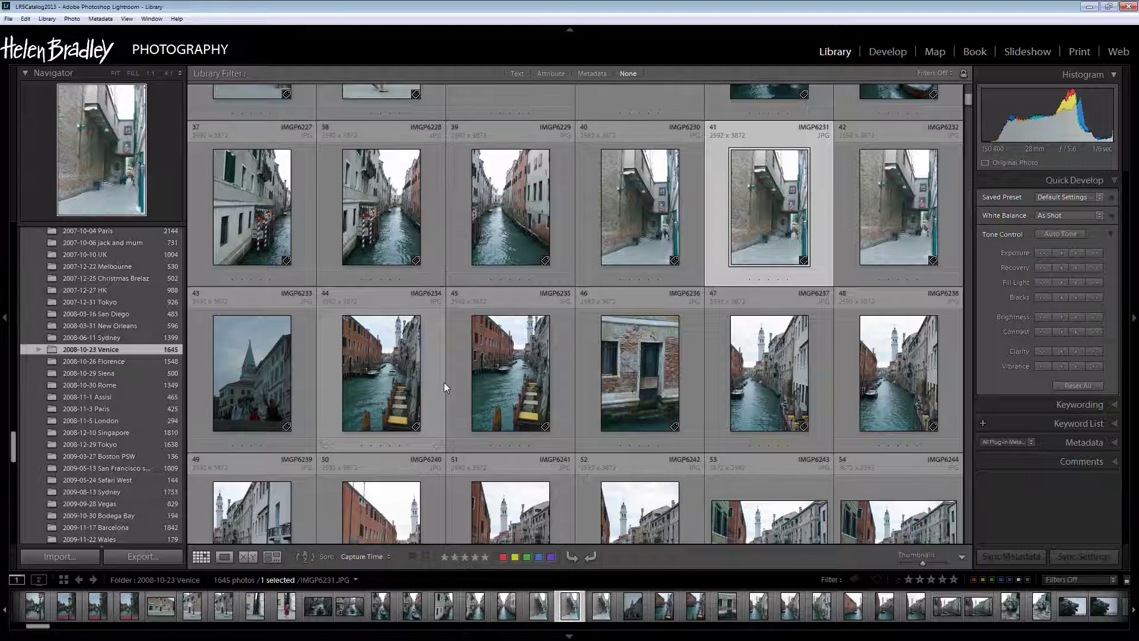
Step: Build Smart Previews for all photos in the 2008-10-23 Venice folder
key(ctrl+a)
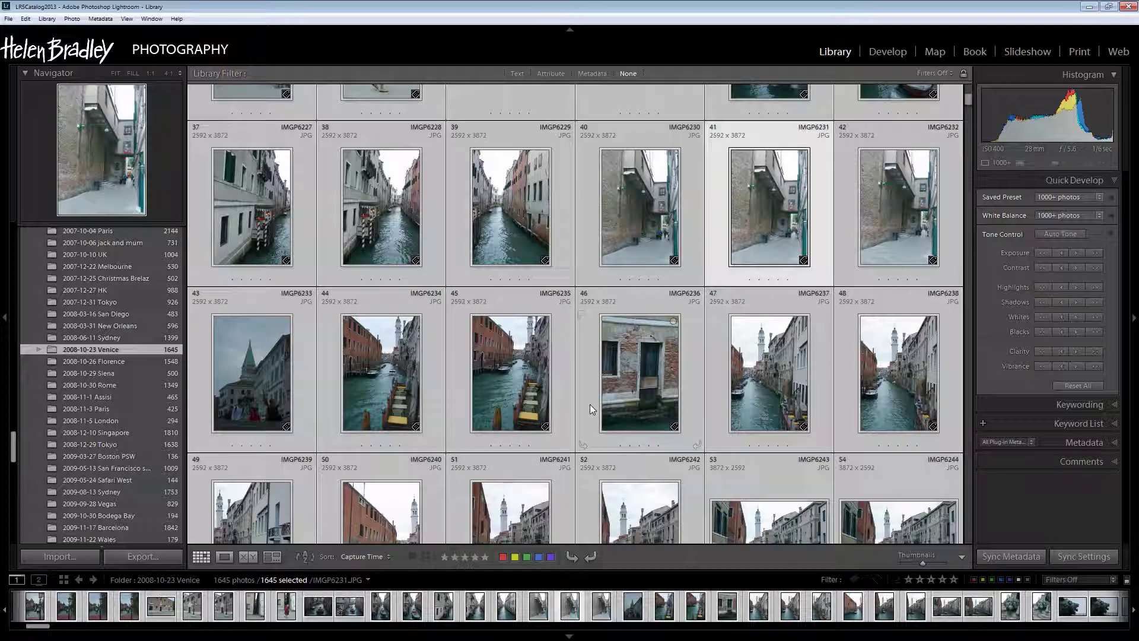
click(47, 19)
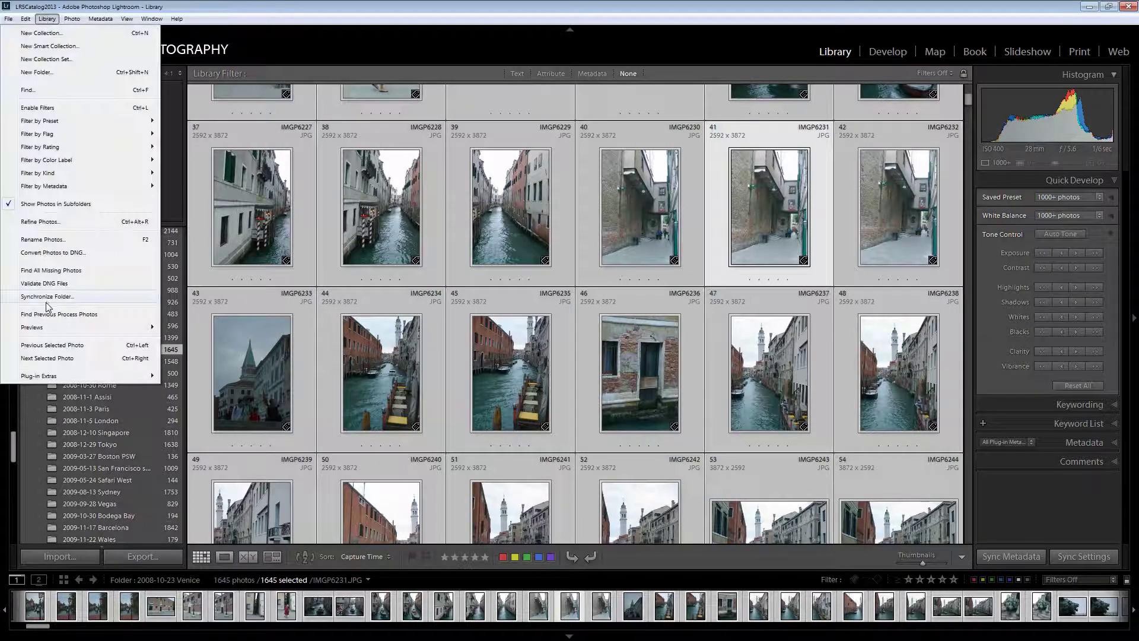
mouse_move(37, 332)
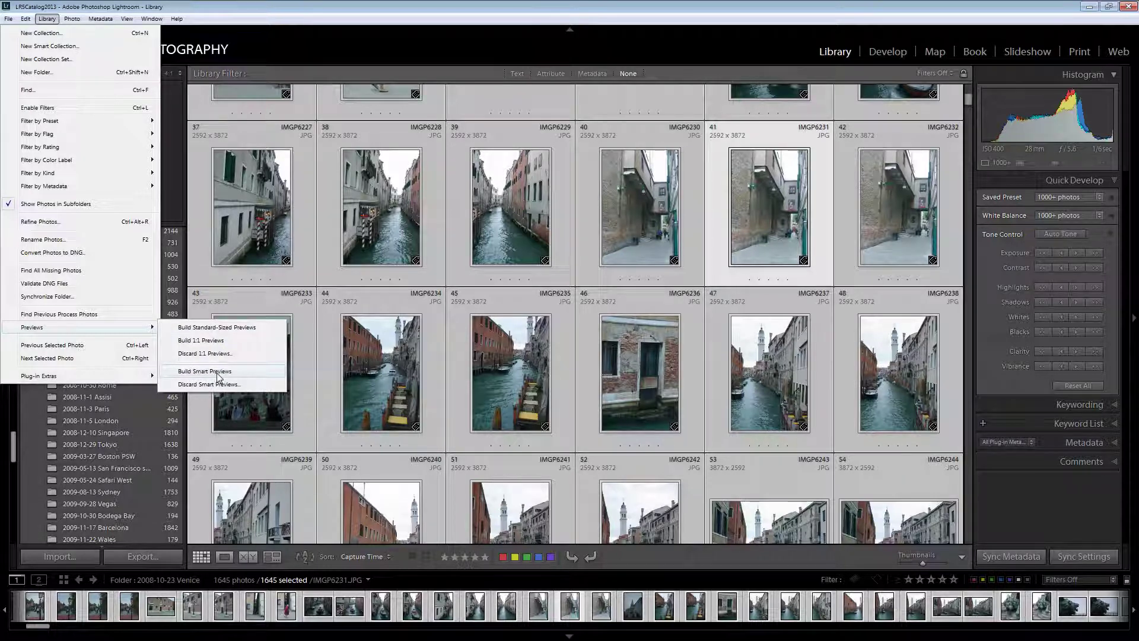
click(217, 372)
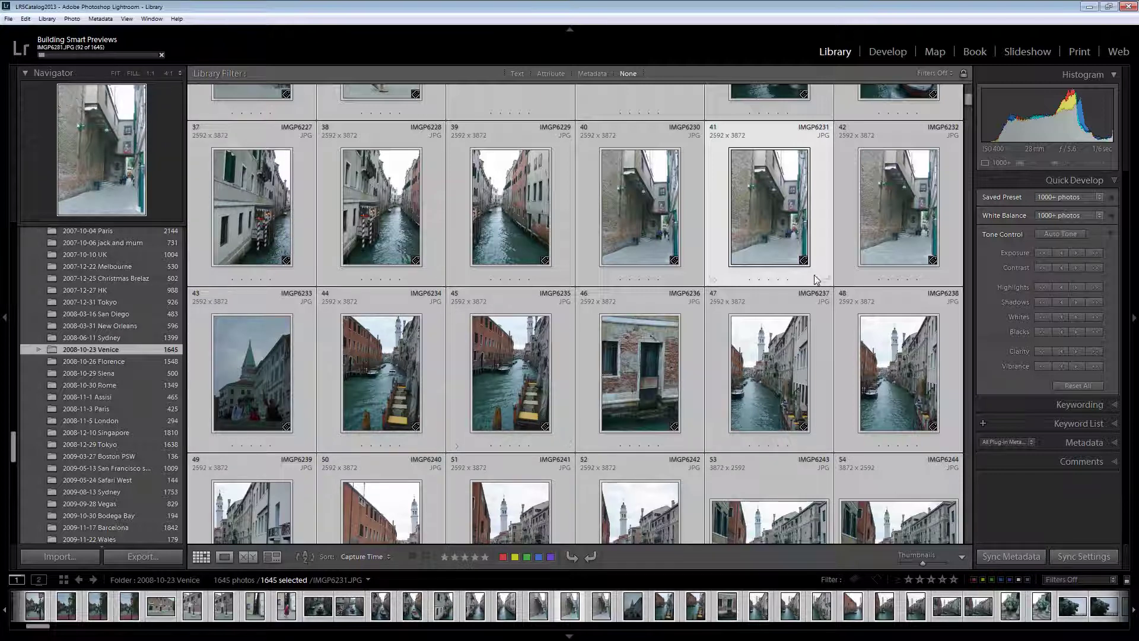
mouse_move(1006, 165)
scroll(969, 102, up, 10)
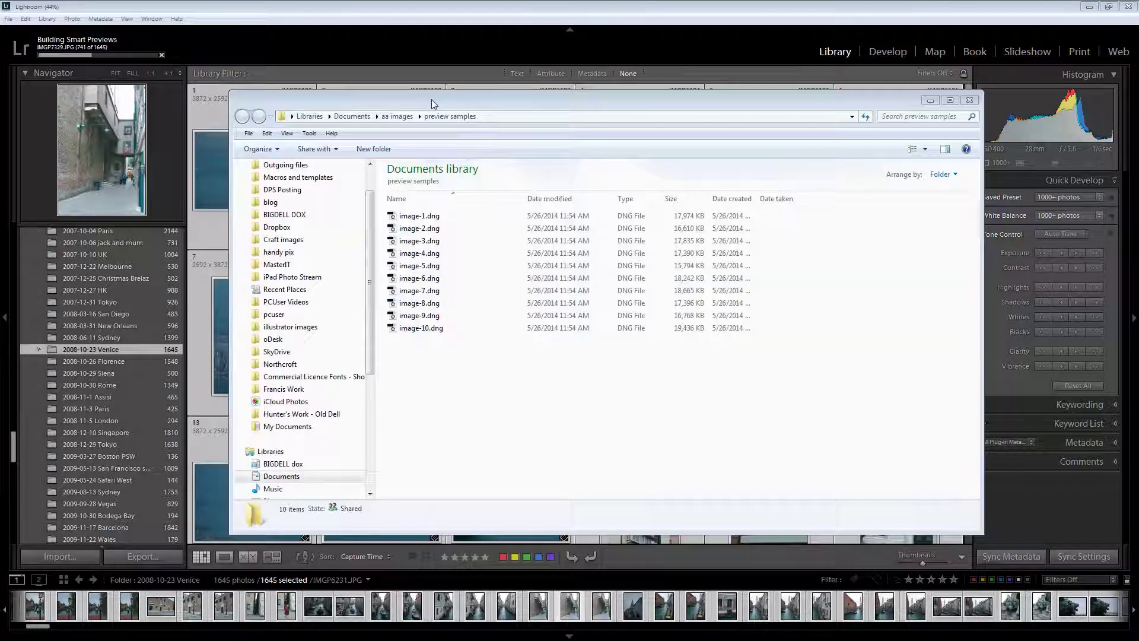
Step: In the Windows Explorer window, delete image-6.dng through image-10.dng from the preview samples folder and close the window
drag(431, 99, 390, 89)
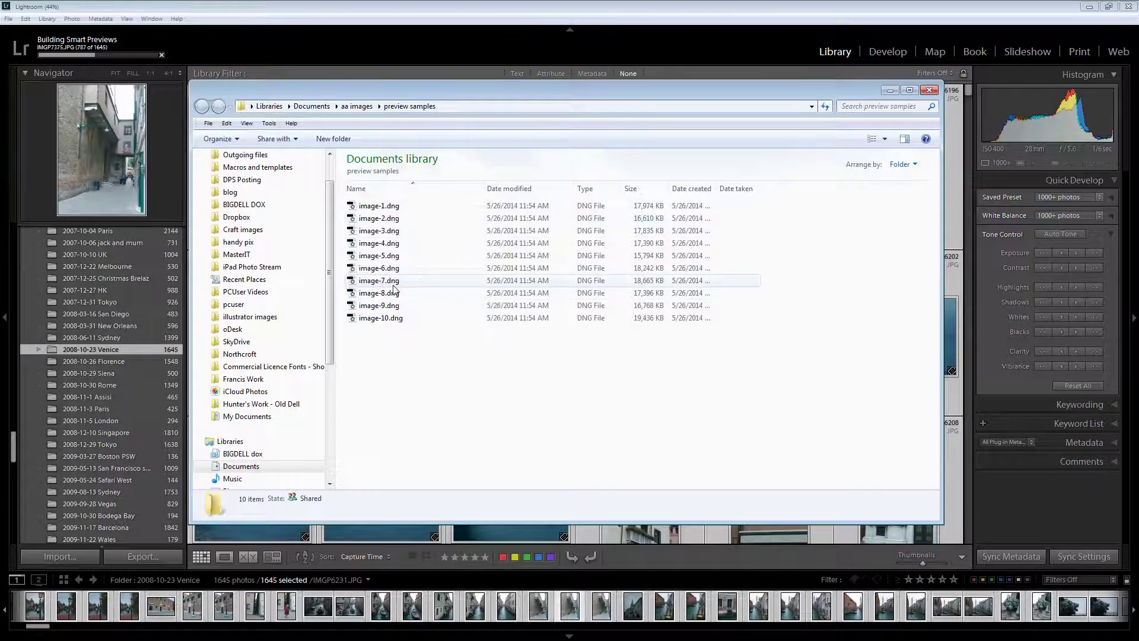
click(383, 272)
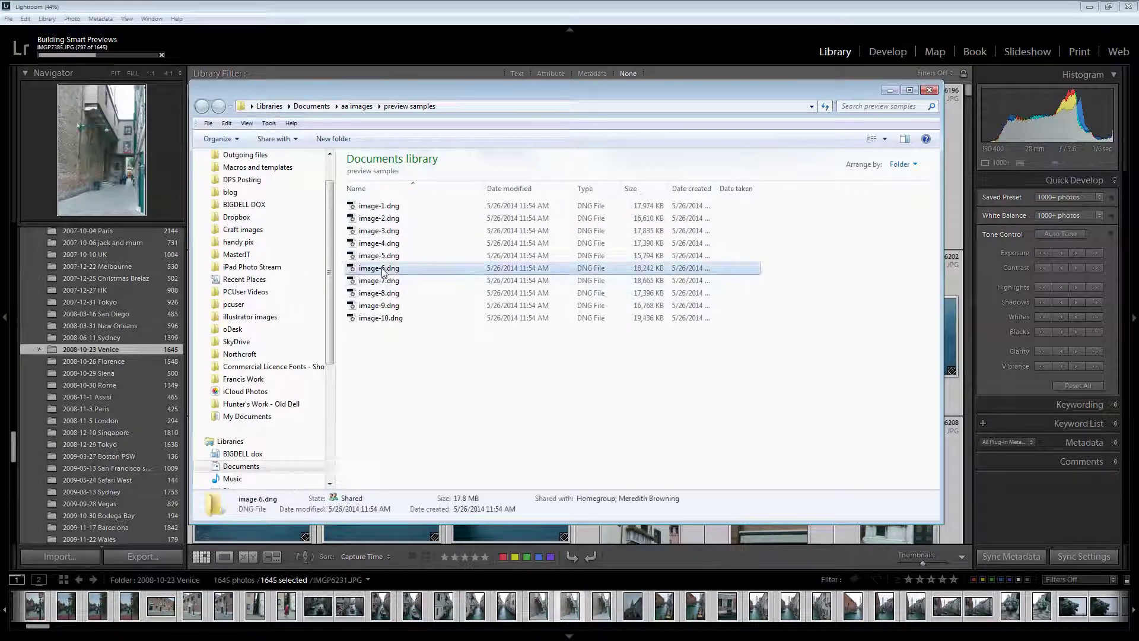
shift+click(375, 319)
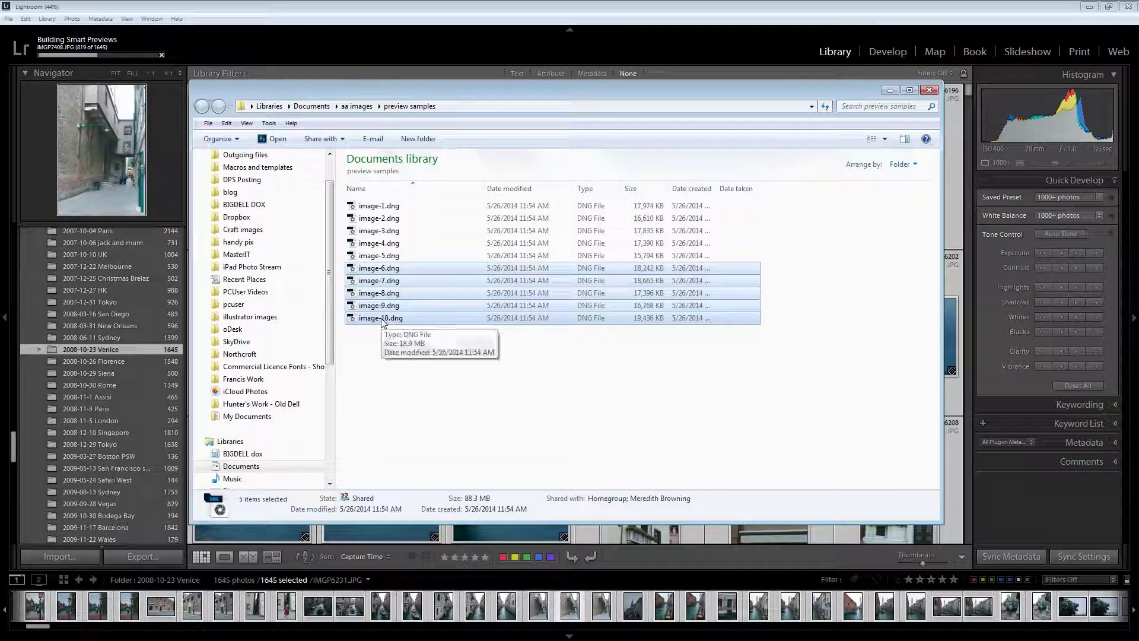
key(Delete)
key(Return)
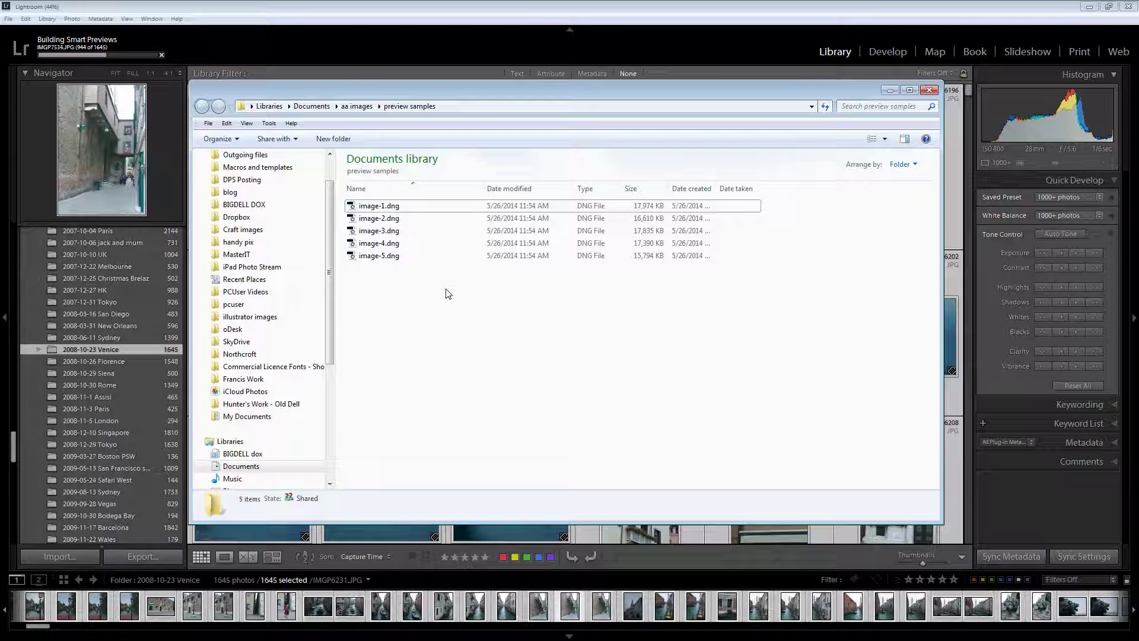
click(929, 90)
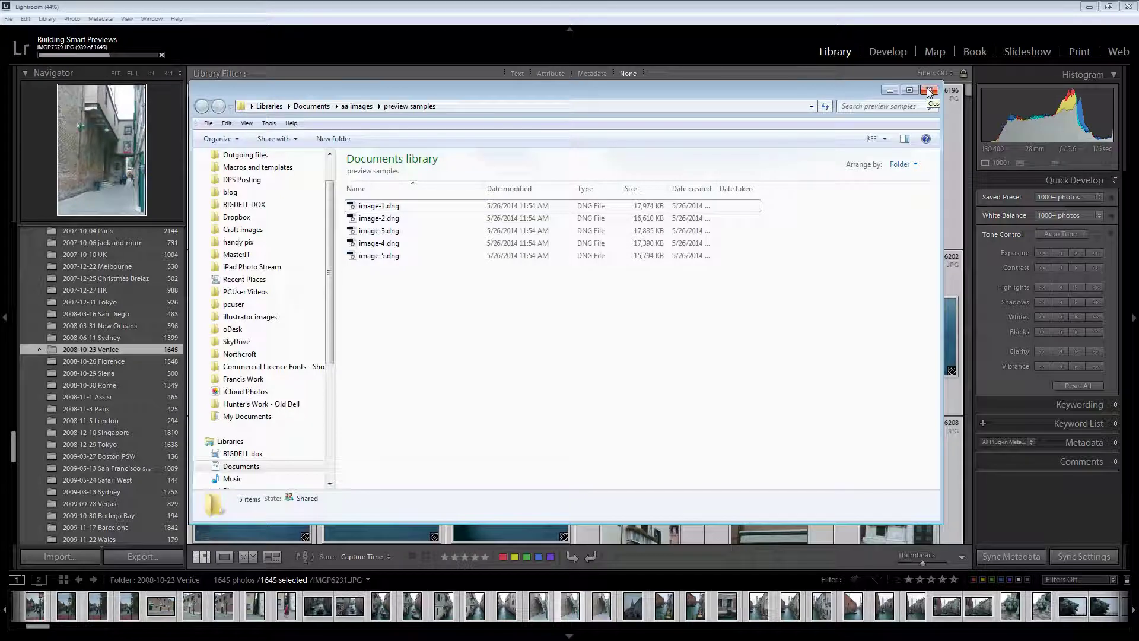
right_click(929, 92)
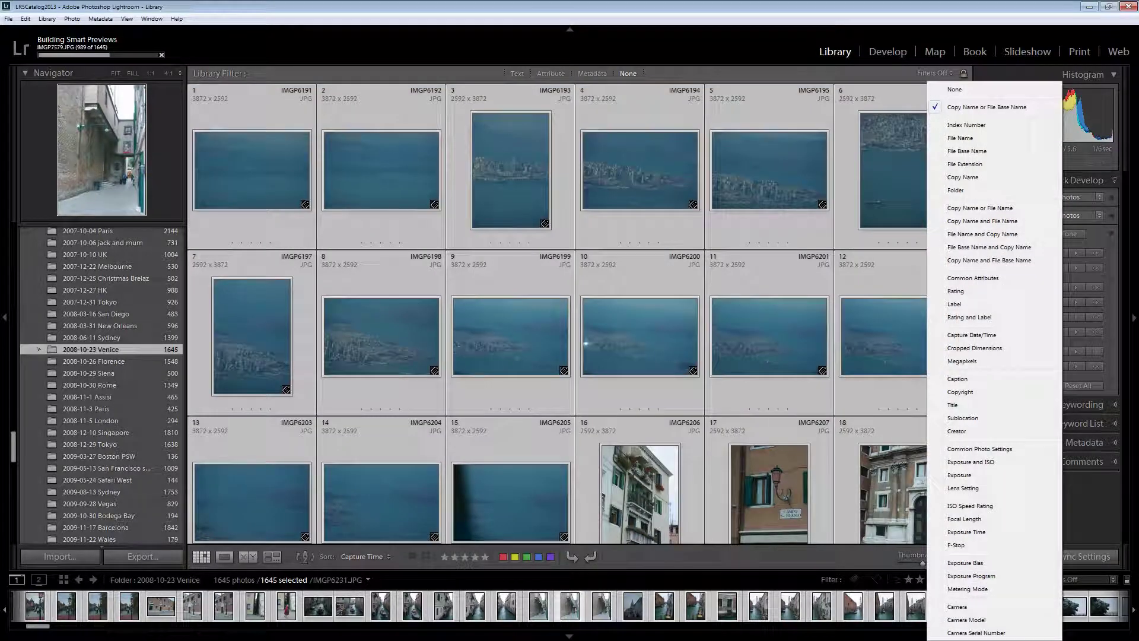
Step: Return to the Previous Import photos in the catalog
drag(13, 453, 18, 234)
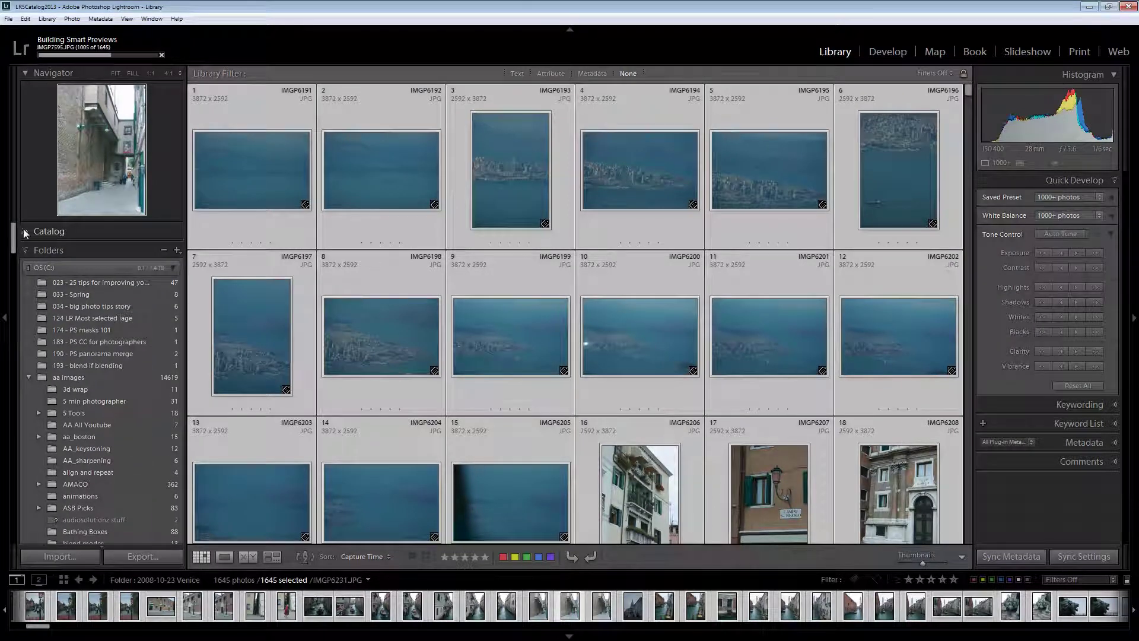
click(51, 228)
click(77, 268)
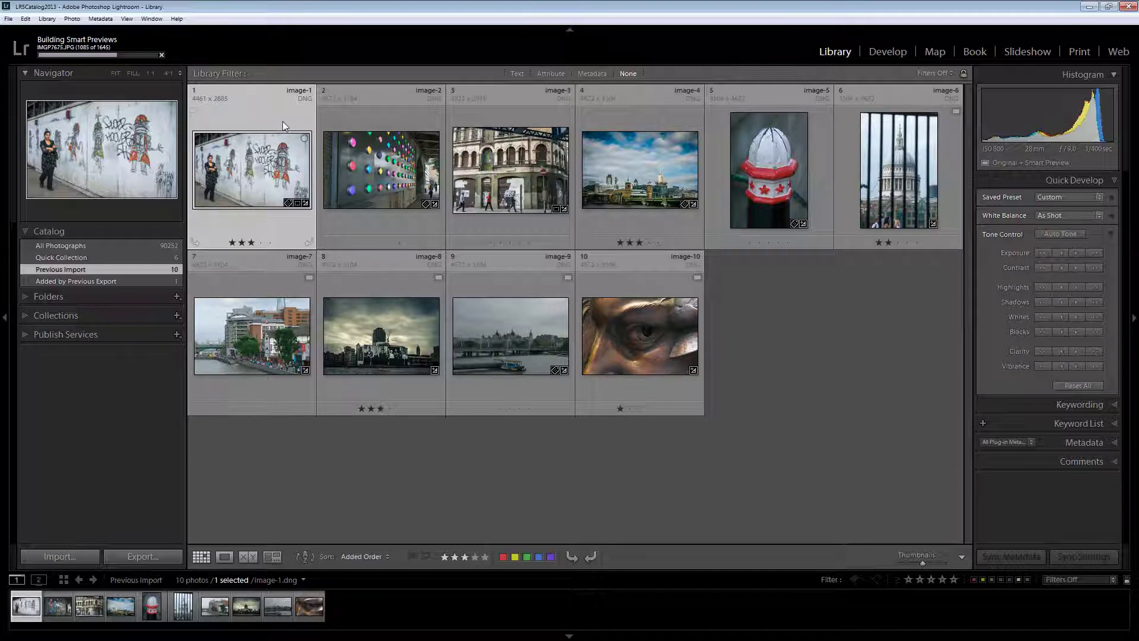
Step: Check the preview status beneath the histogram for image-6, image-7, image-8 and image-9, whose original files were deleted
mouse_move(1032, 164)
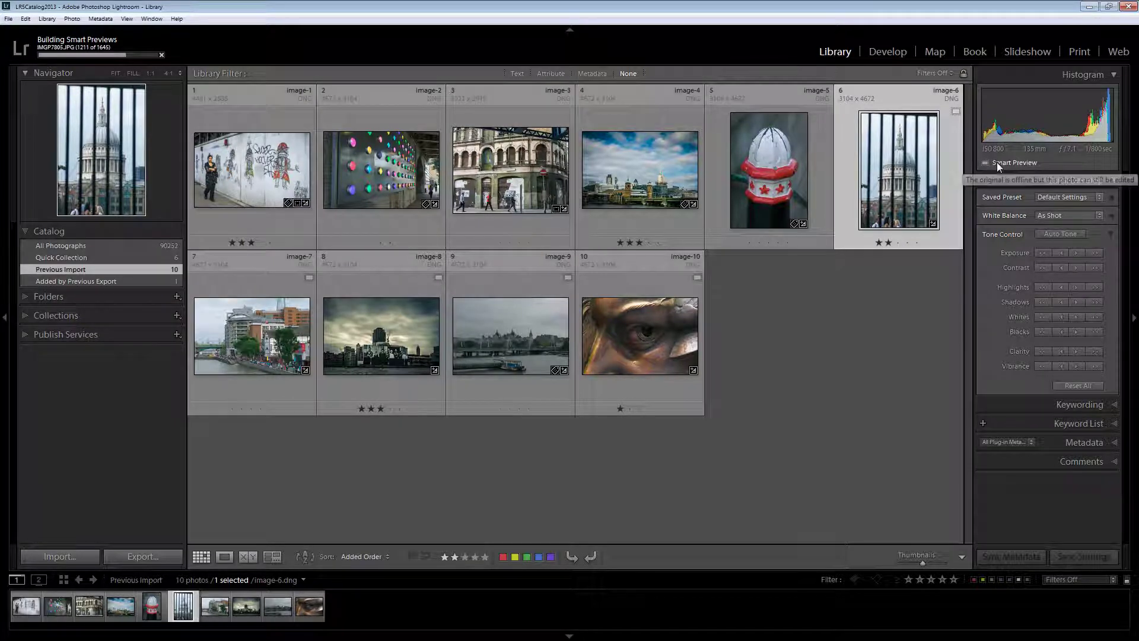
mouse_move(1009, 167)
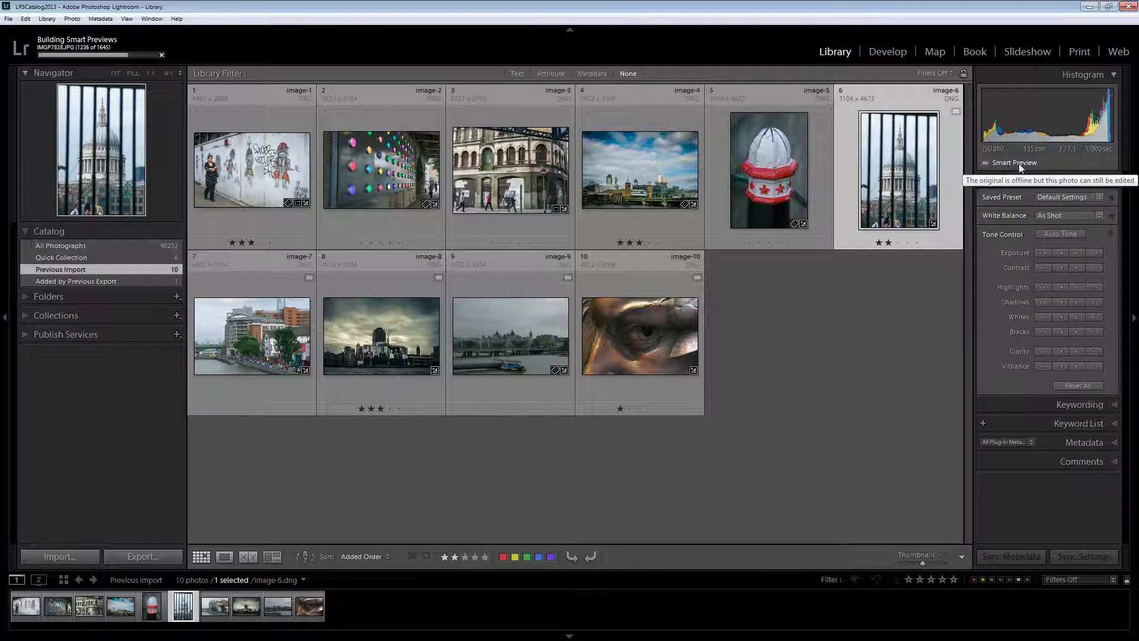
click(221, 391)
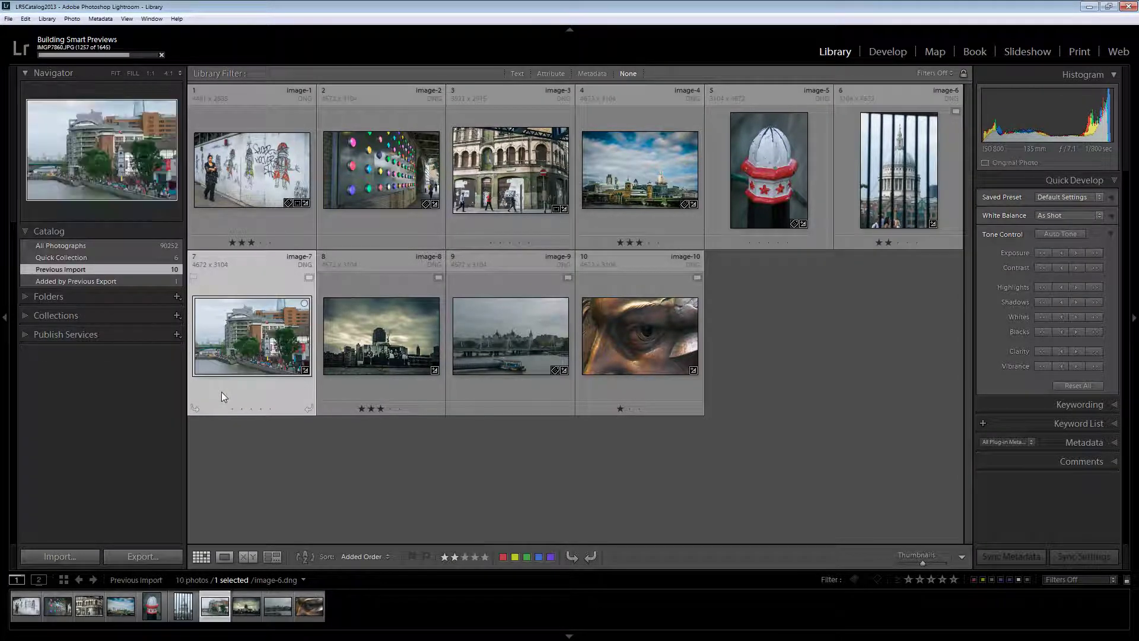
click(339, 387)
click(522, 389)
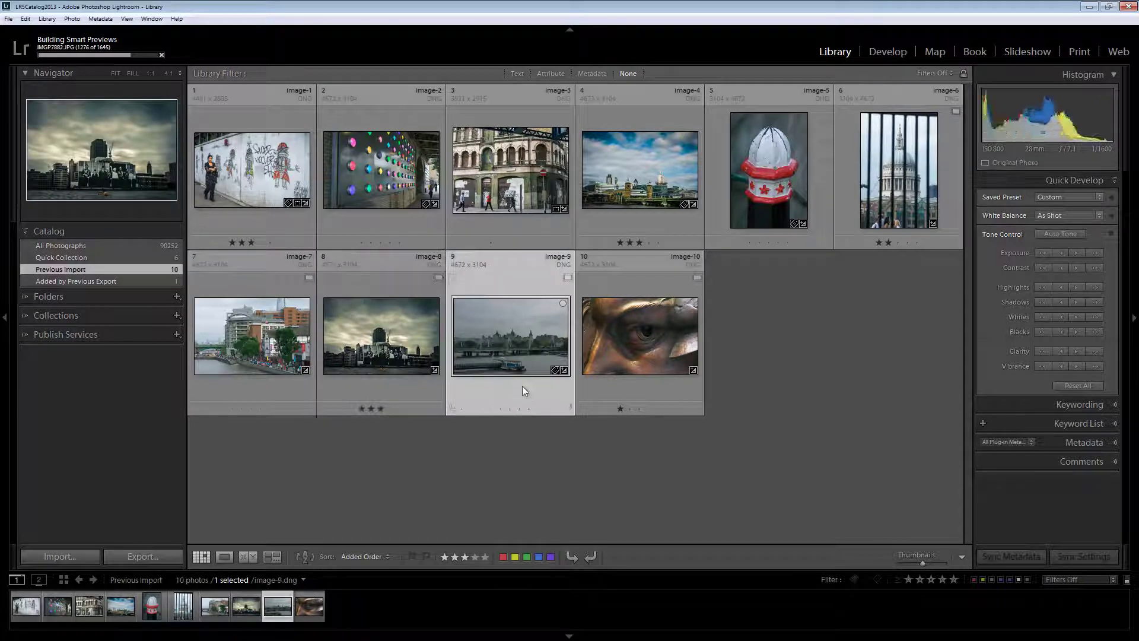
Step: Compare the preview status of image-10, image-8 and image-4 using the thumbnail badges and the status beneath the histogram
click(632, 385)
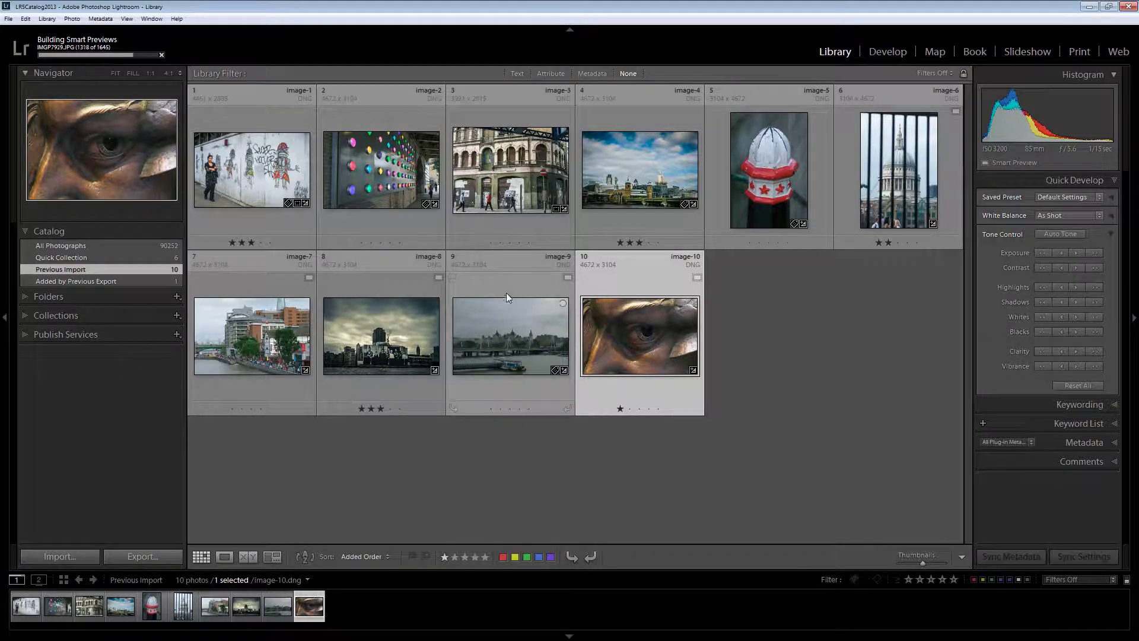
click(358, 283)
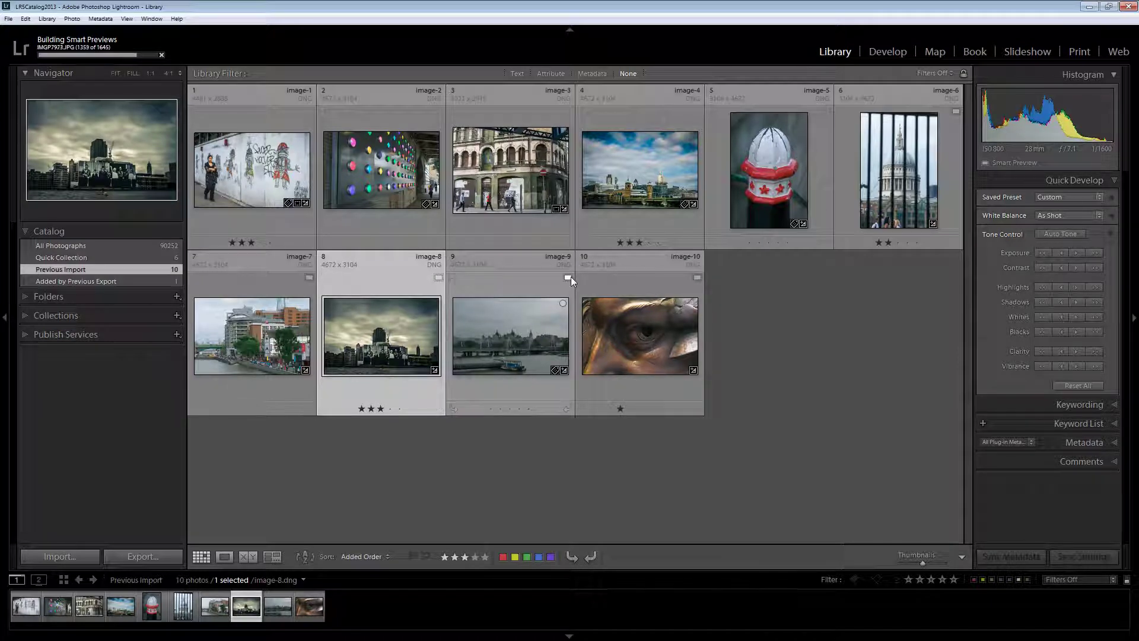
click(629, 286)
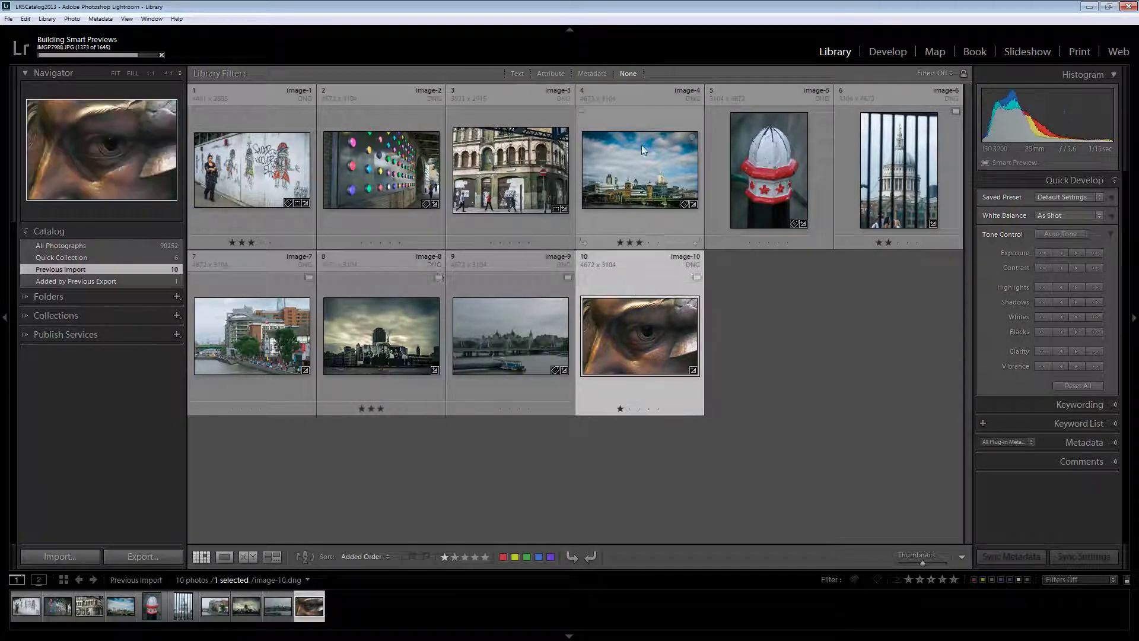
click(674, 116)
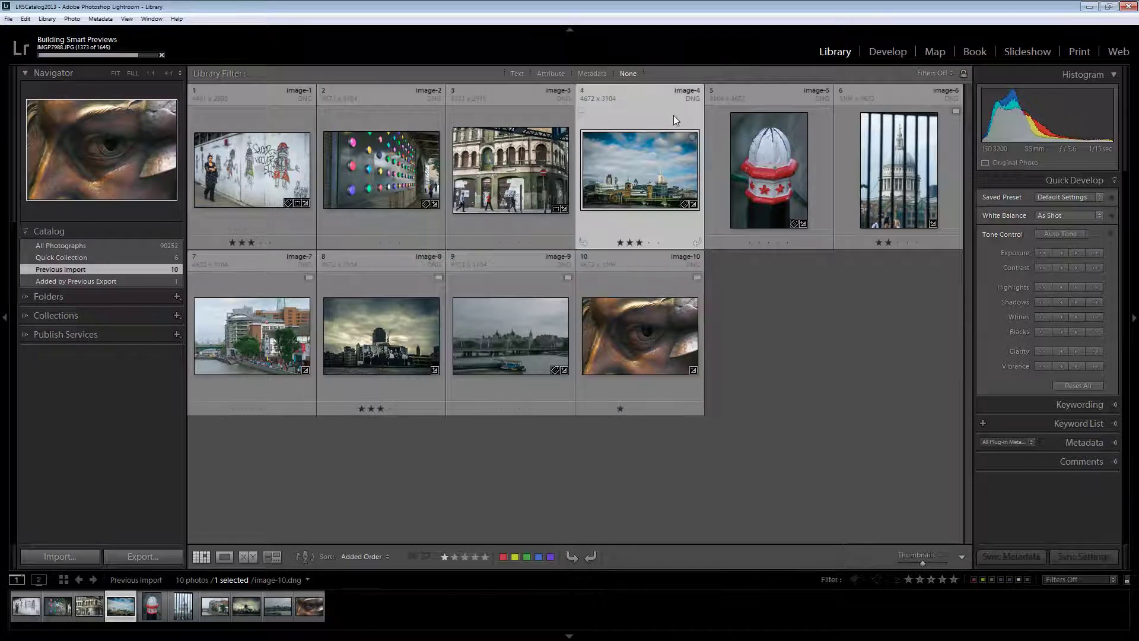
click(668, 284)
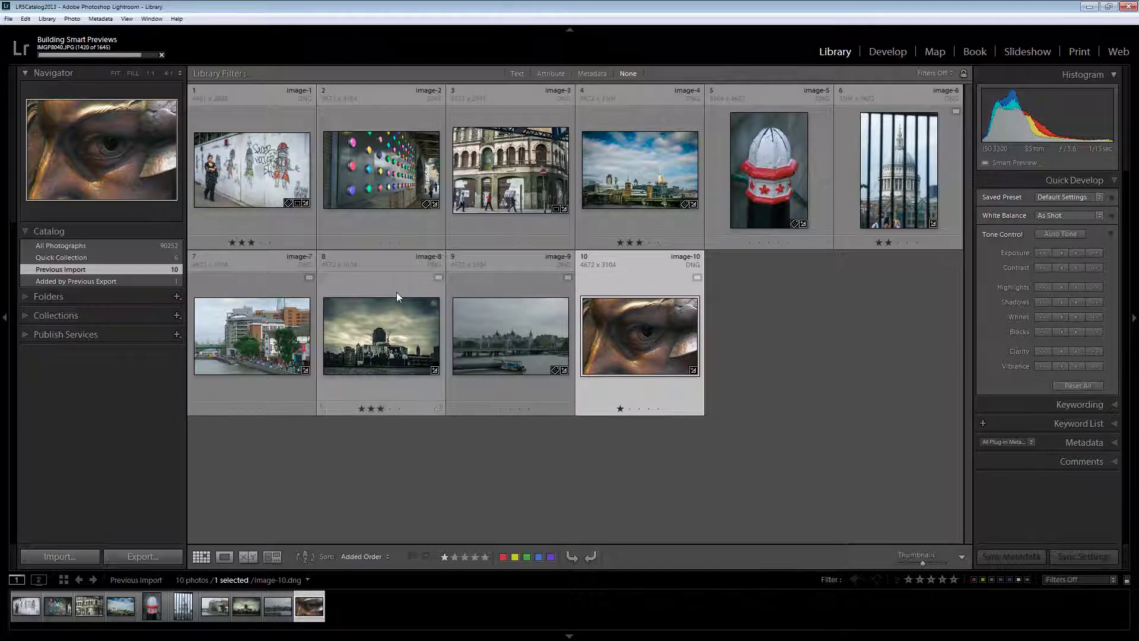
Step: Open image-8 in the Develop module to check which adjustments are available without its original, and return to the Library
click(357, 291)
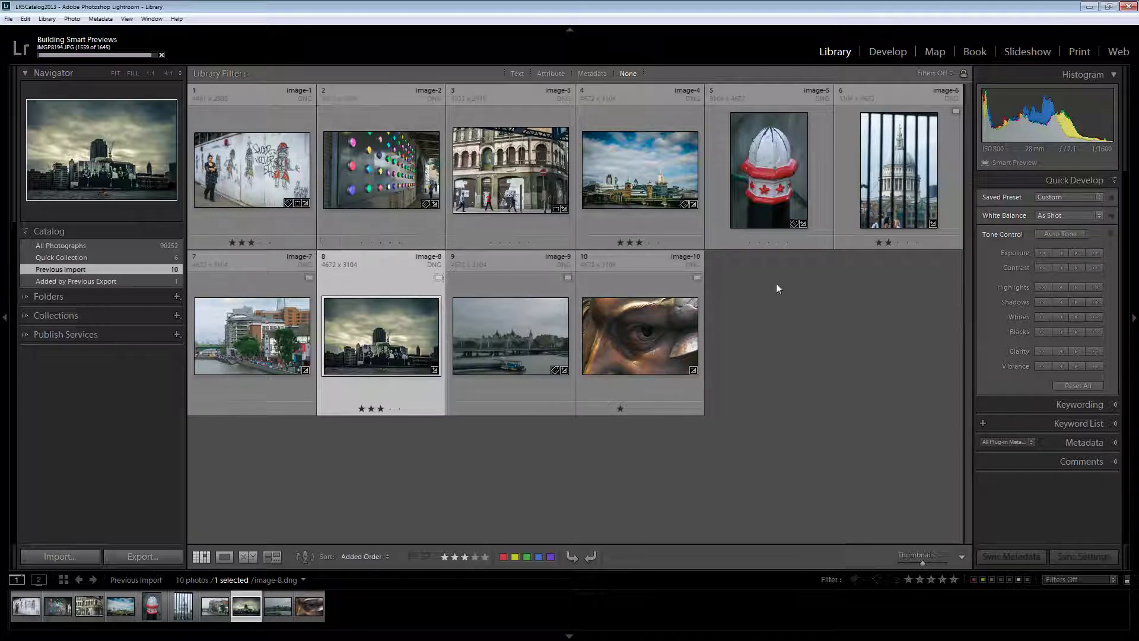
click(886, 53)
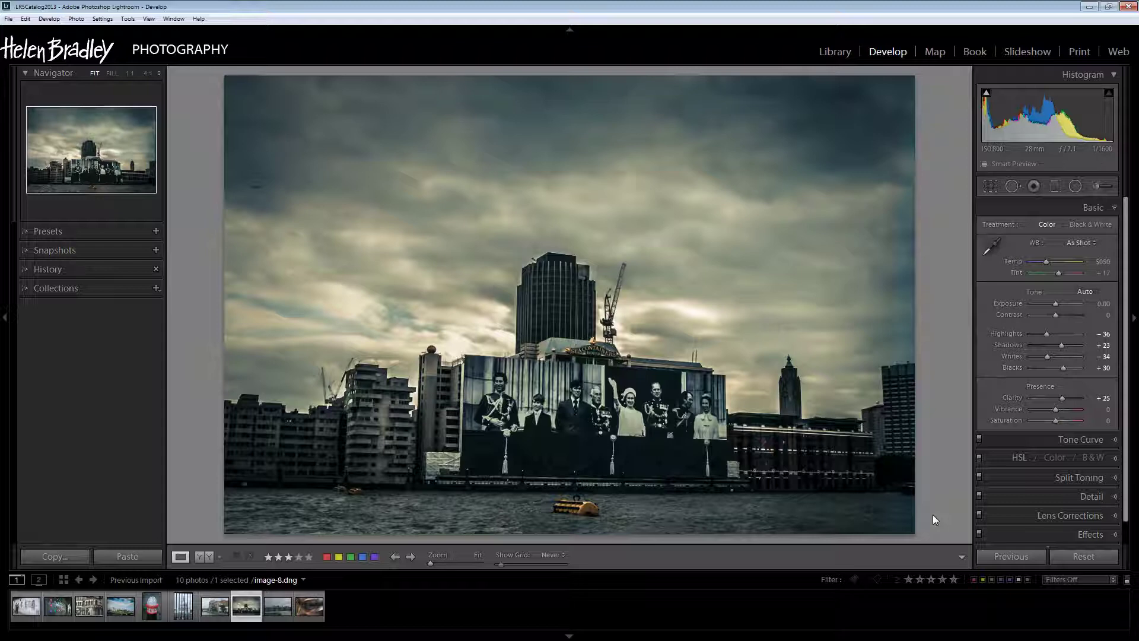
click(833, 53)
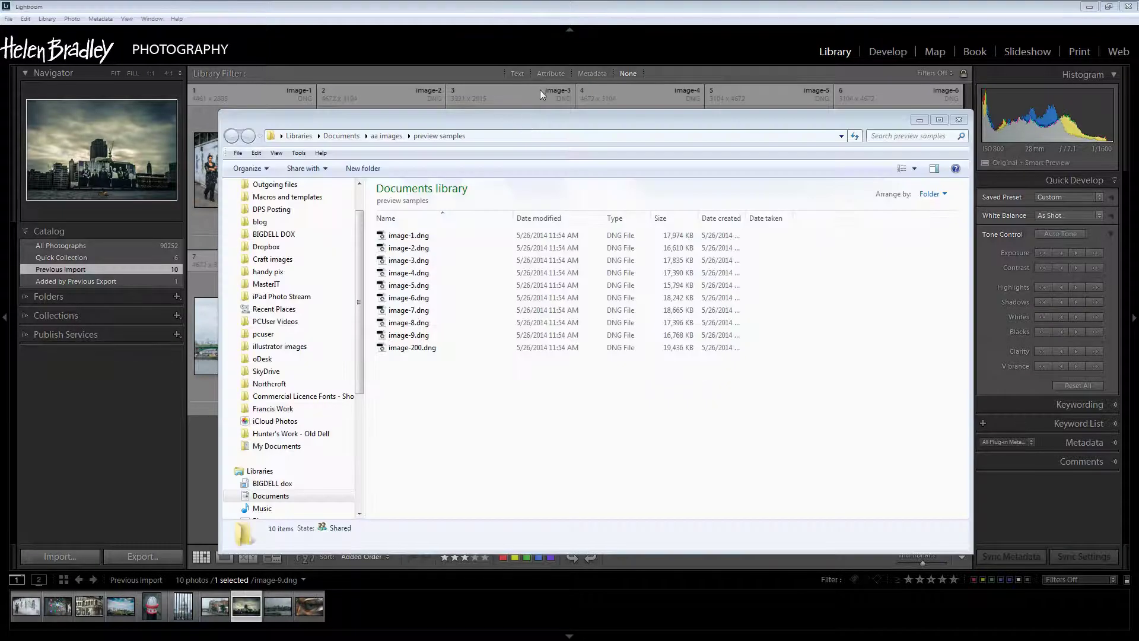
Step: Review the DNG files in the preview samples folder in the Windows Explorer window, and close the window
click(543, 123)
drag(544, 125, 530, 83)
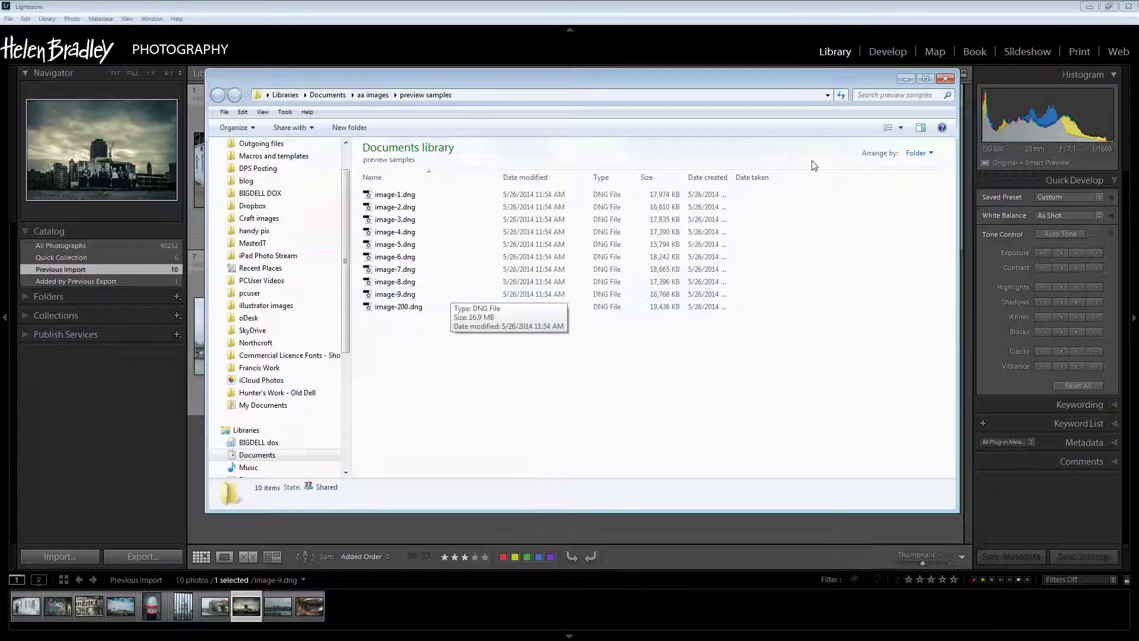
click(945, 79)
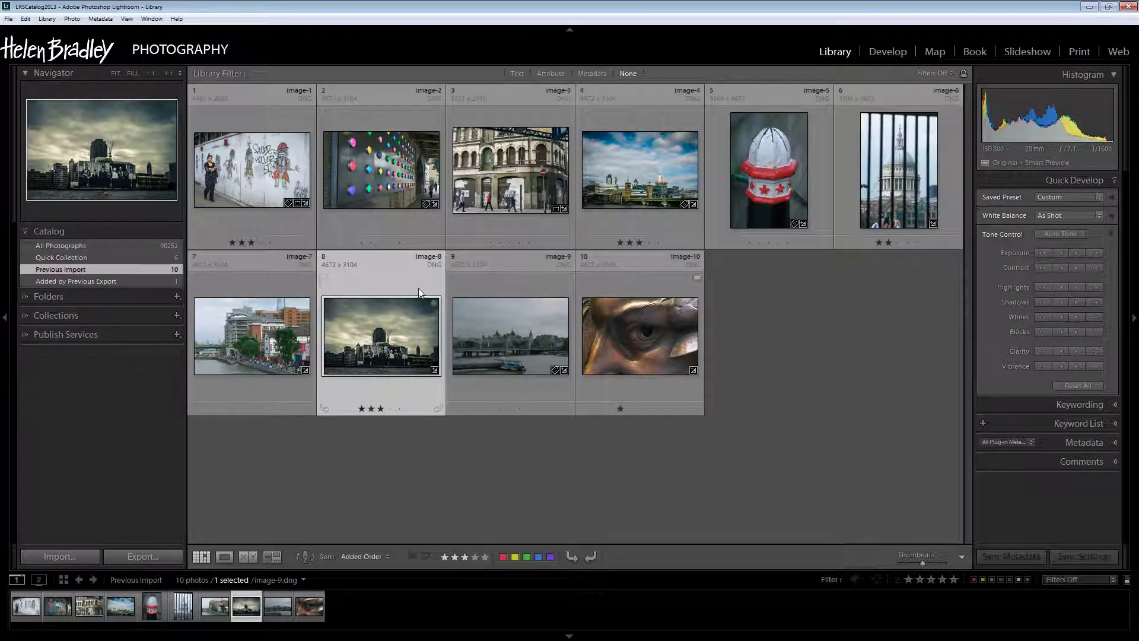
Step: Check the preview status beneath the histogram for image-8, image-6, image-7 and image-10
mouse_move(1044, 169)
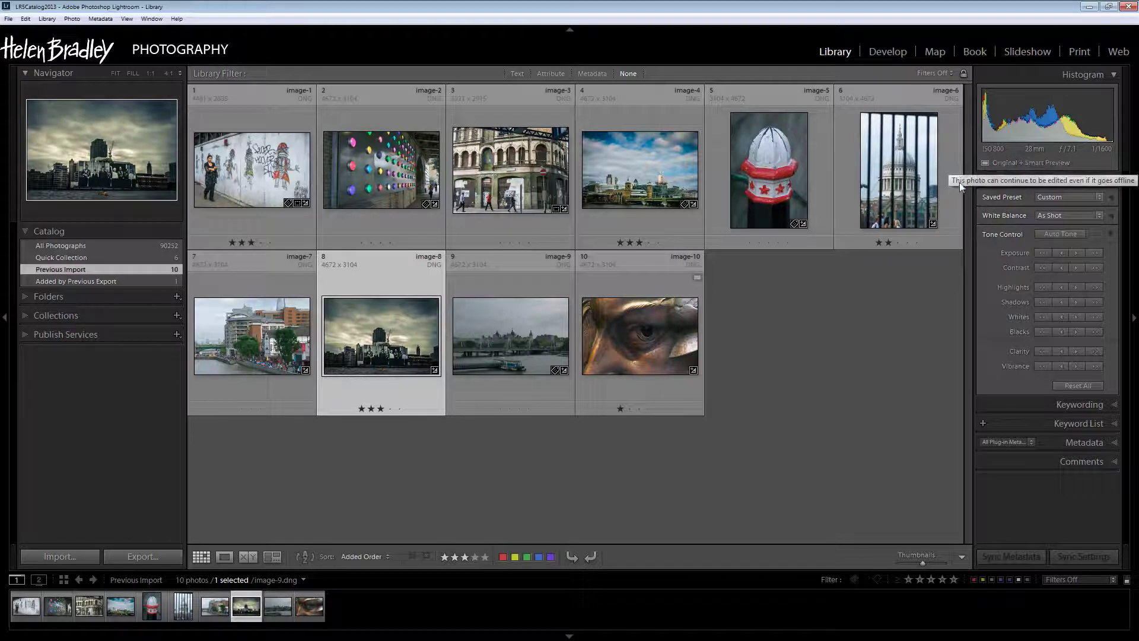
click(885, 114)
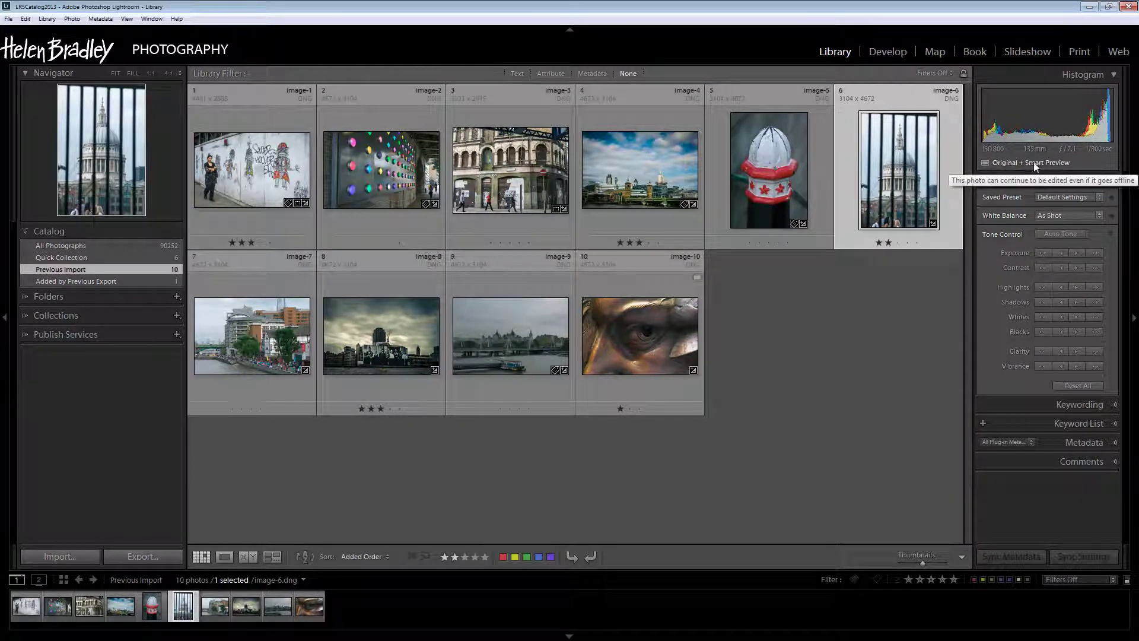
click(258, 286)
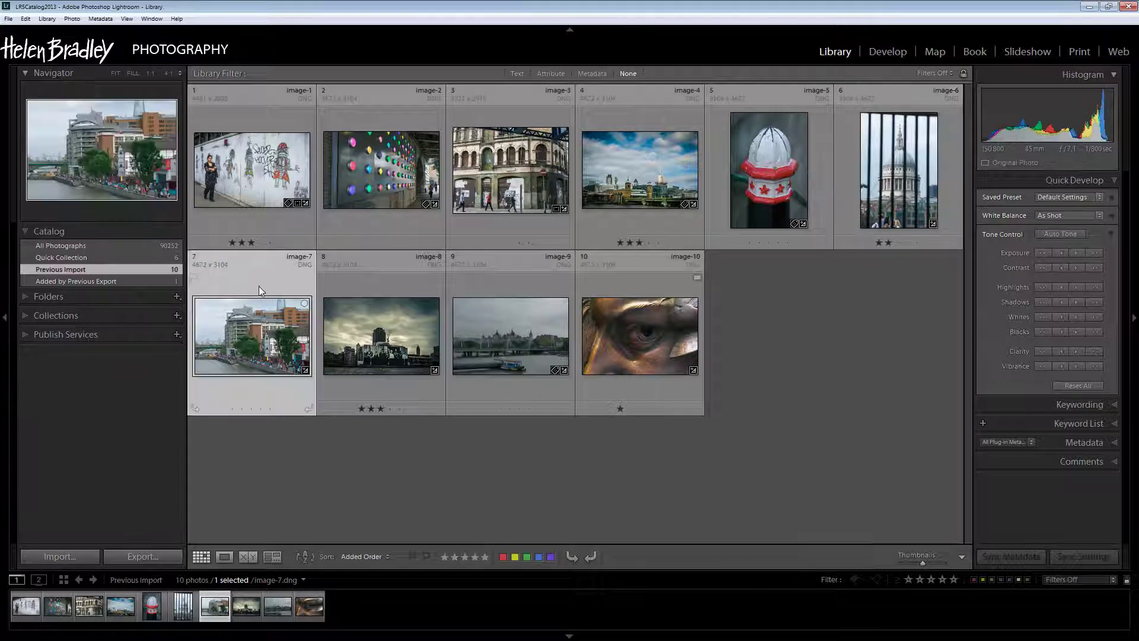
click(639, 284)
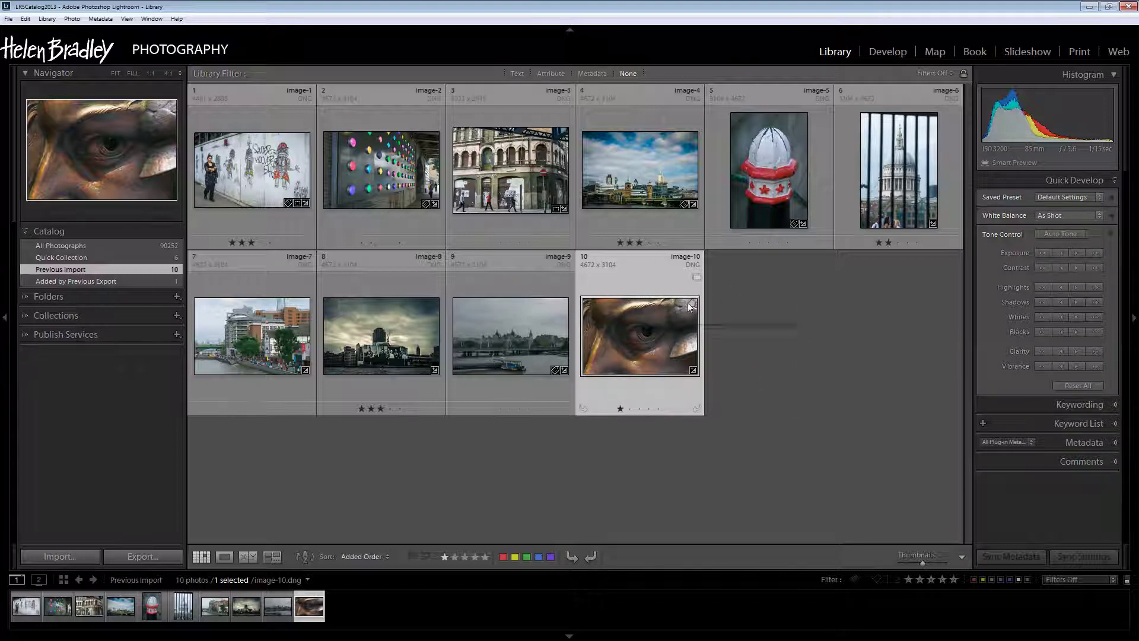
Step: Go from image-9 to its folder in the Library and locate preview samples in the folder list
right_click(531, 287)
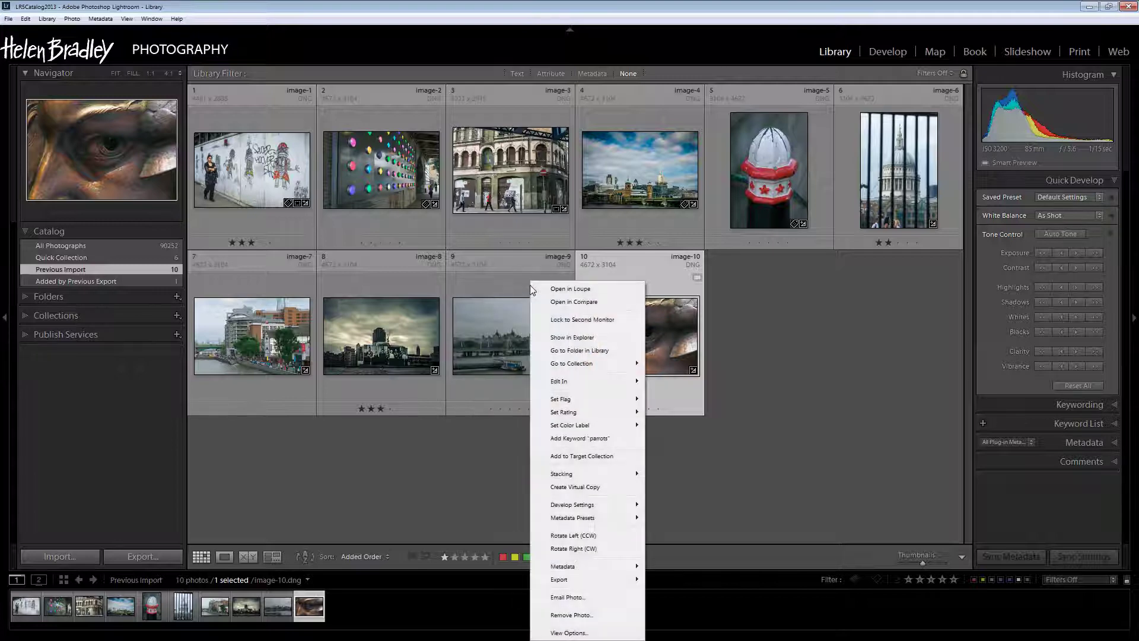
click(560, 351)
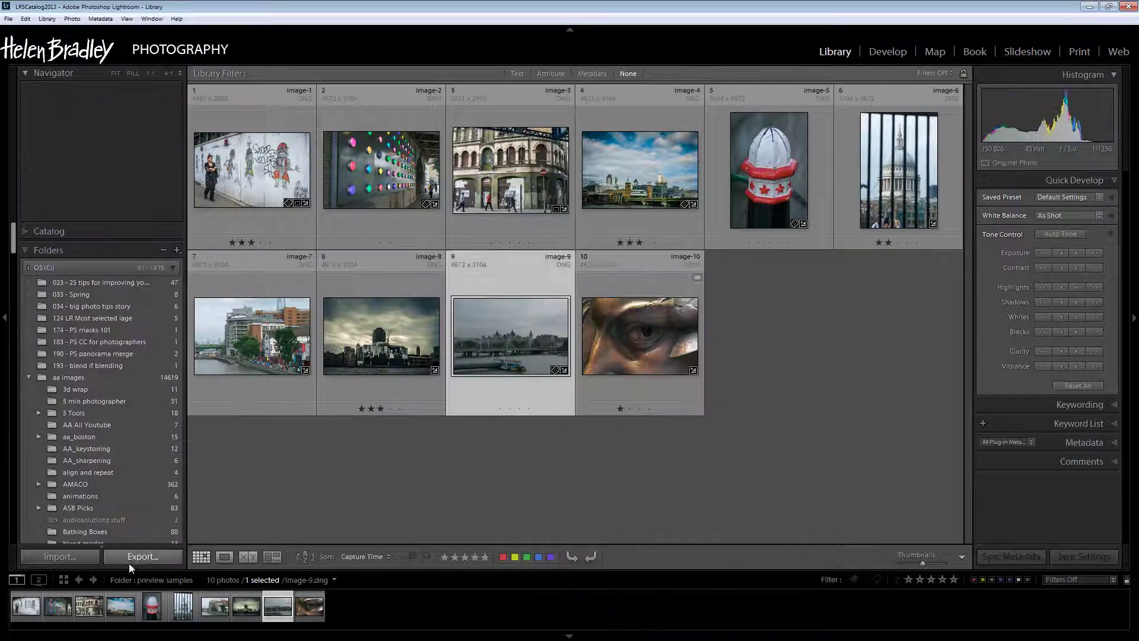
scroll(115, 445, down, 8)
scroll(129, 479, down, 10)
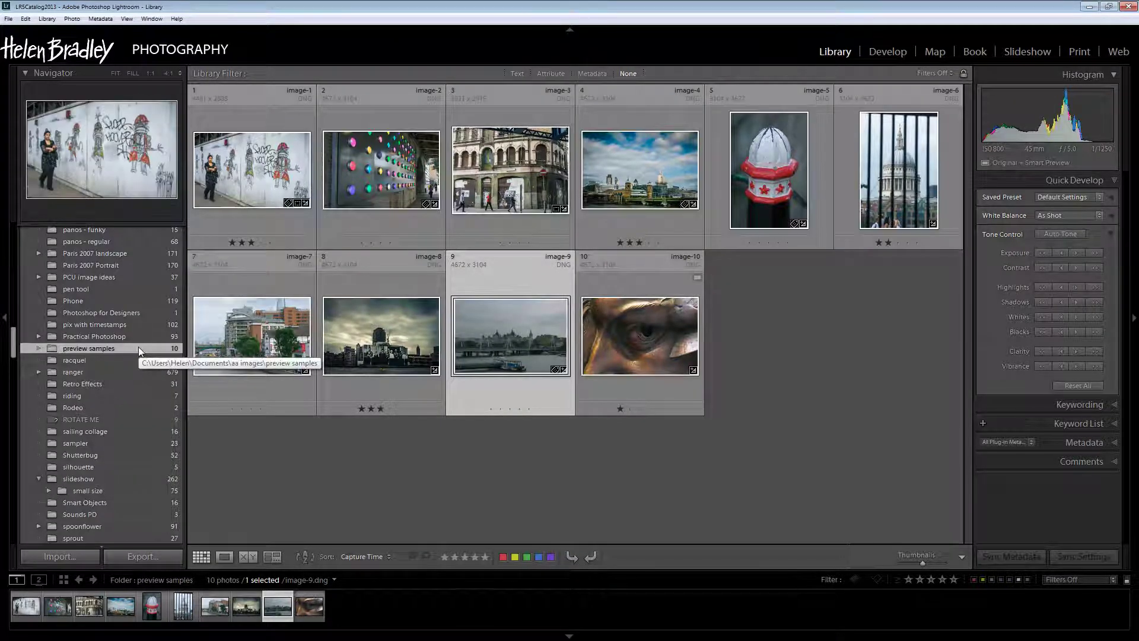
Step: Synchronize the preview samples folder, removing missing photos from the catalog and importing image-200.dng with Build Smart Previews off
right_click(138, 347)
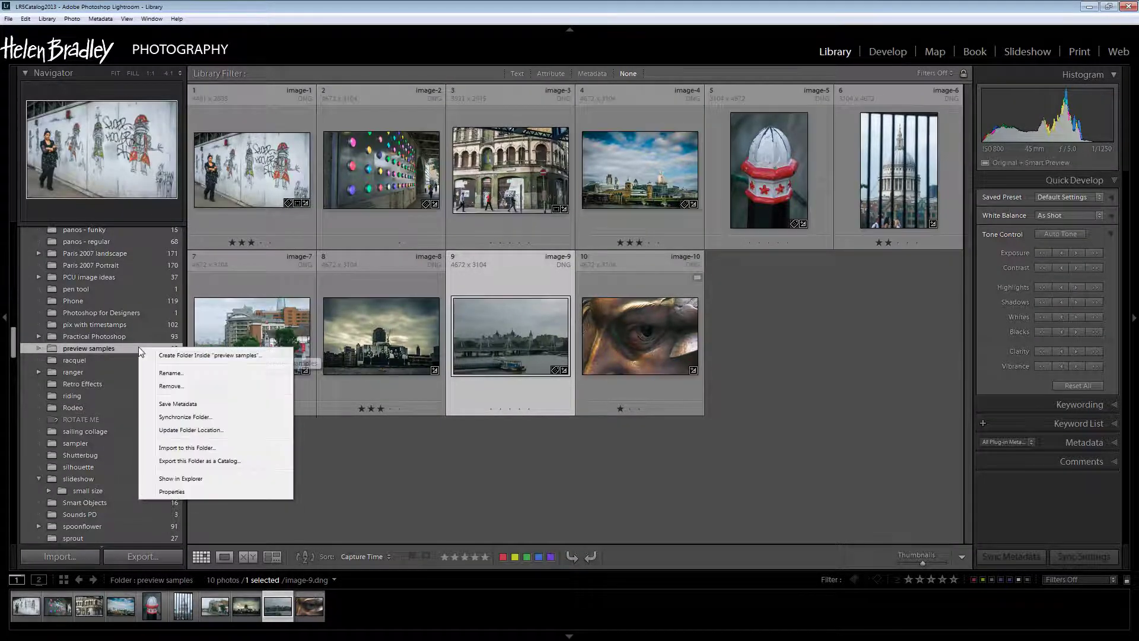
click(175, 417)
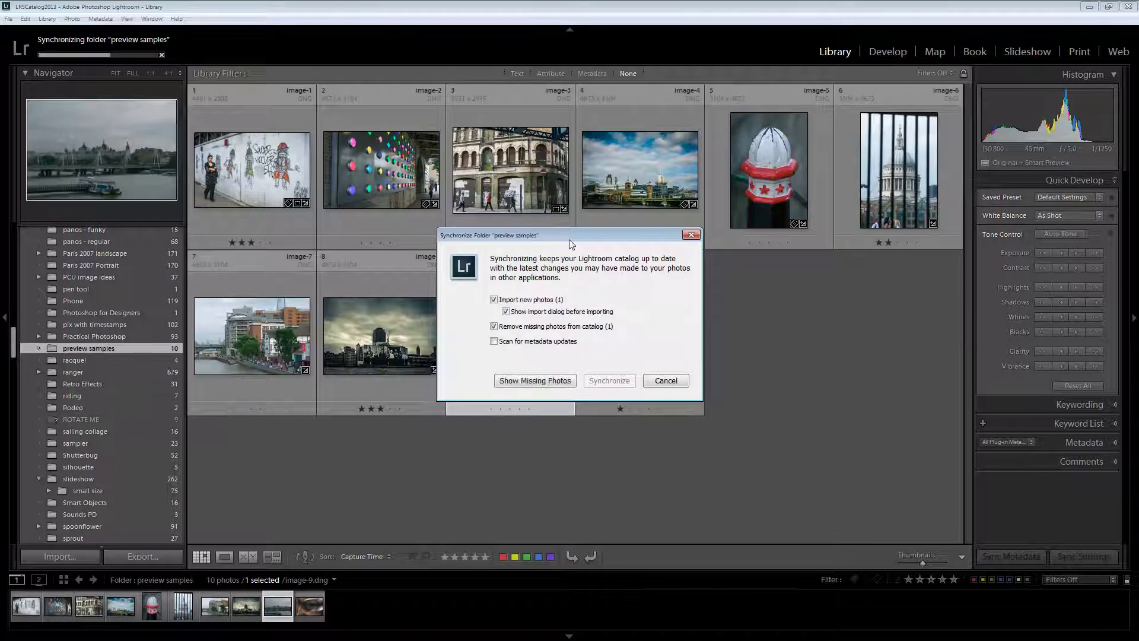
drag(568, 239, 507, 270)
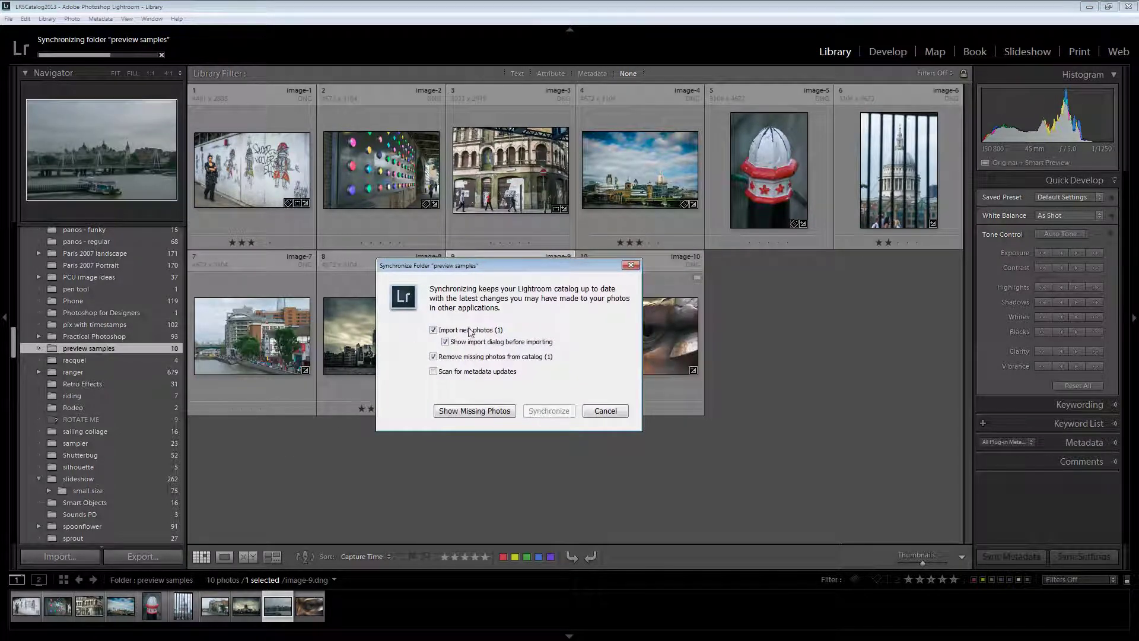
drag(524, 264, 437, 284)
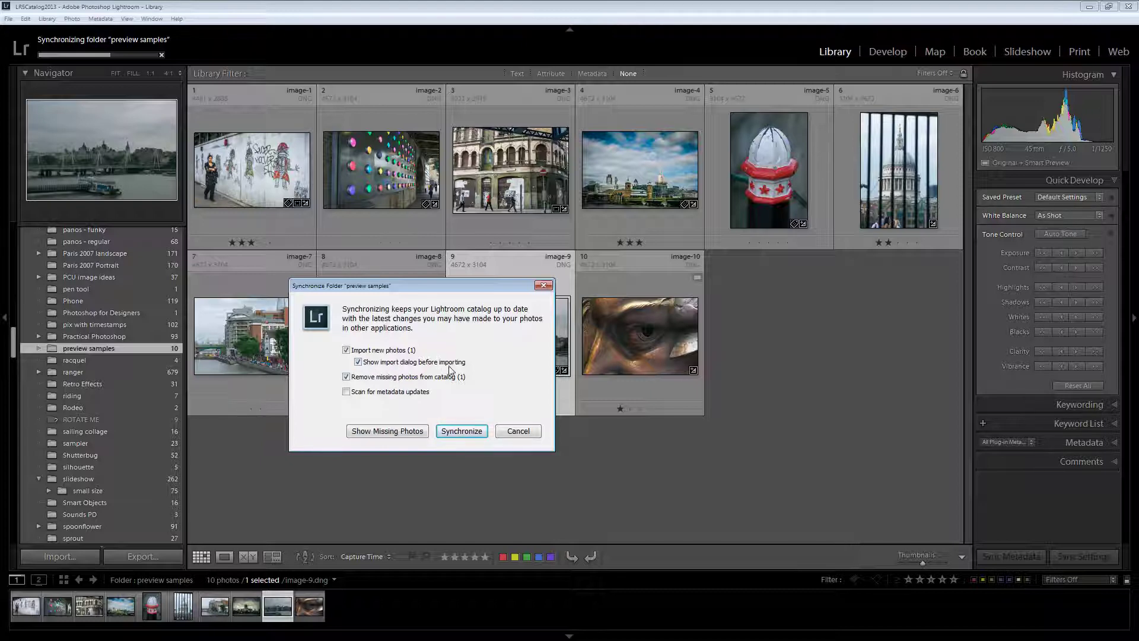
click(465, 432)
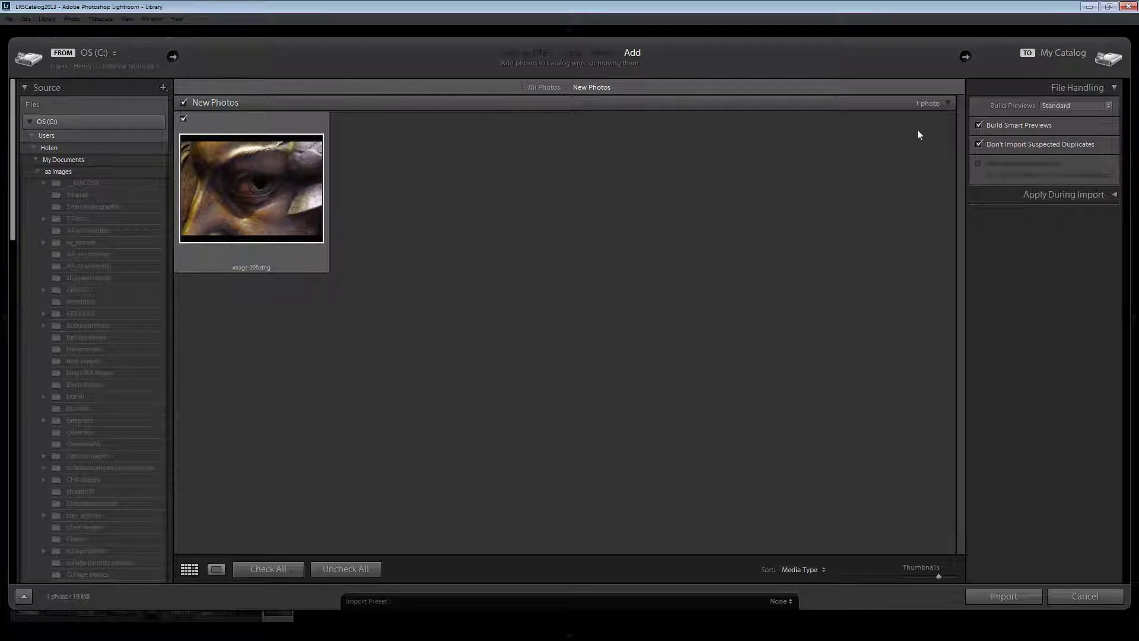
click(979, 126)
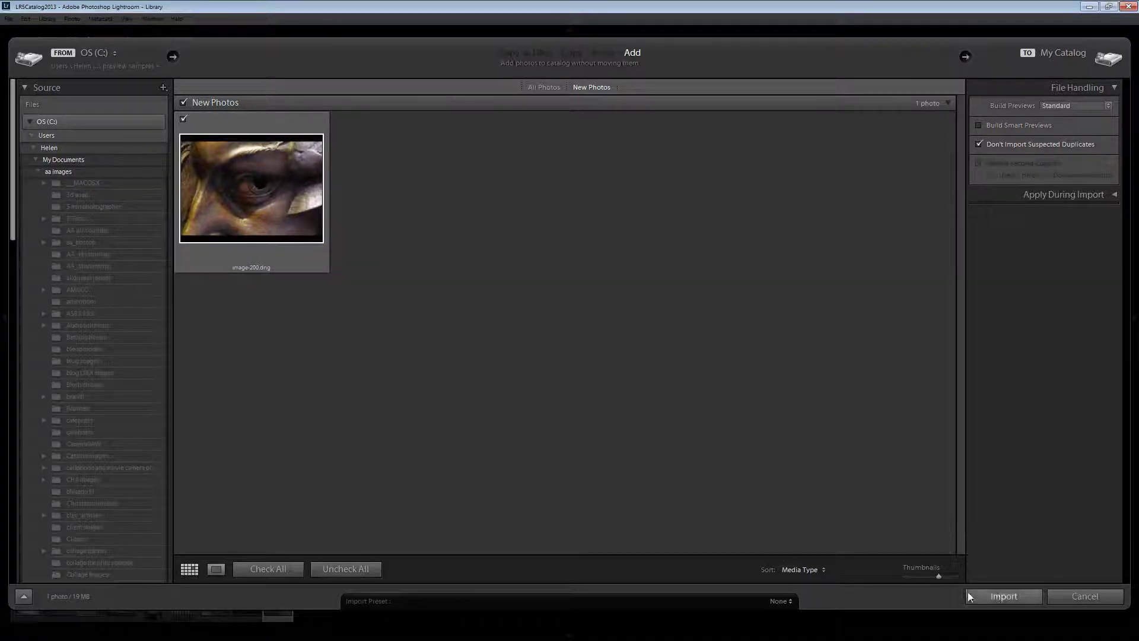
click(1009, 595)
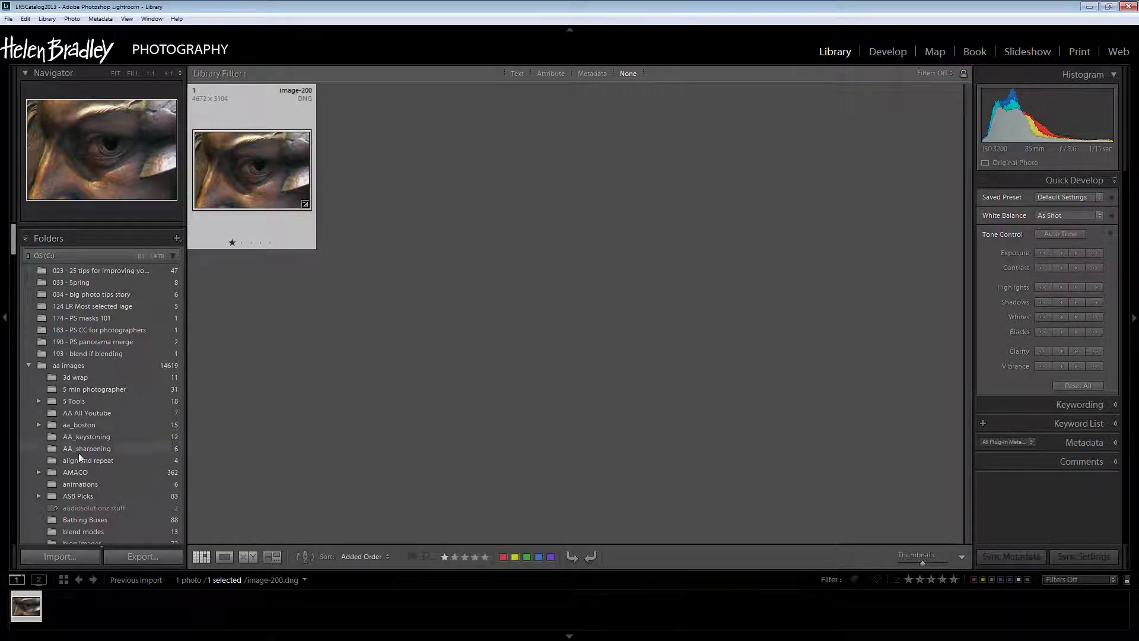
Step: Display the photos in the preview samples folder and select image-200
scroll(89, 439, down, 5)
scroll(119, 458, down, 15)
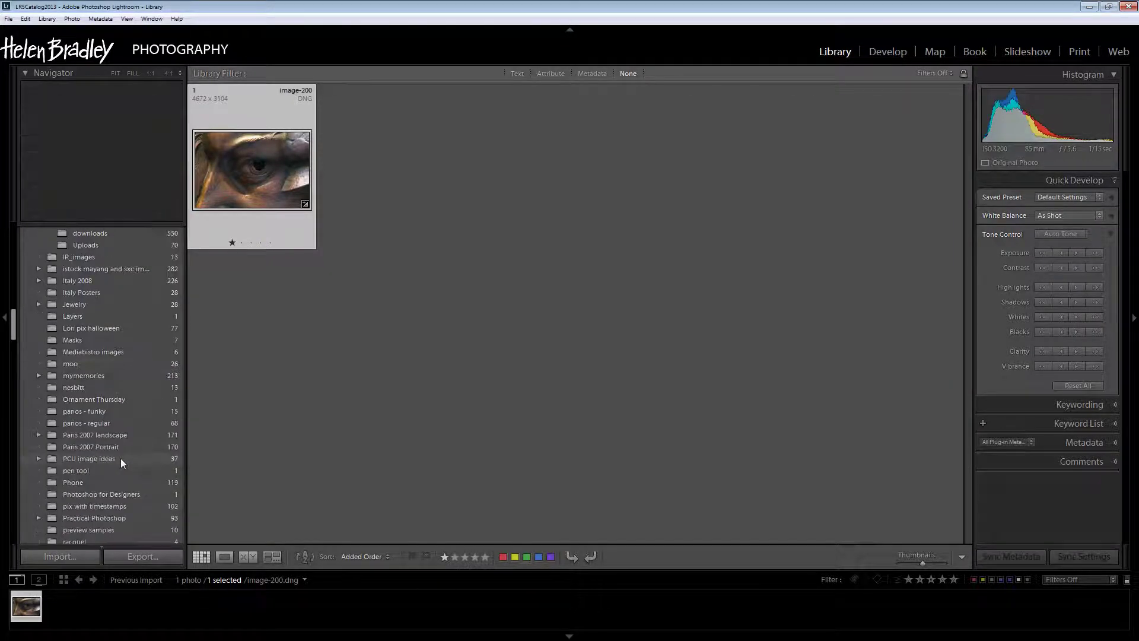
scroll(116, 477, down, 3)
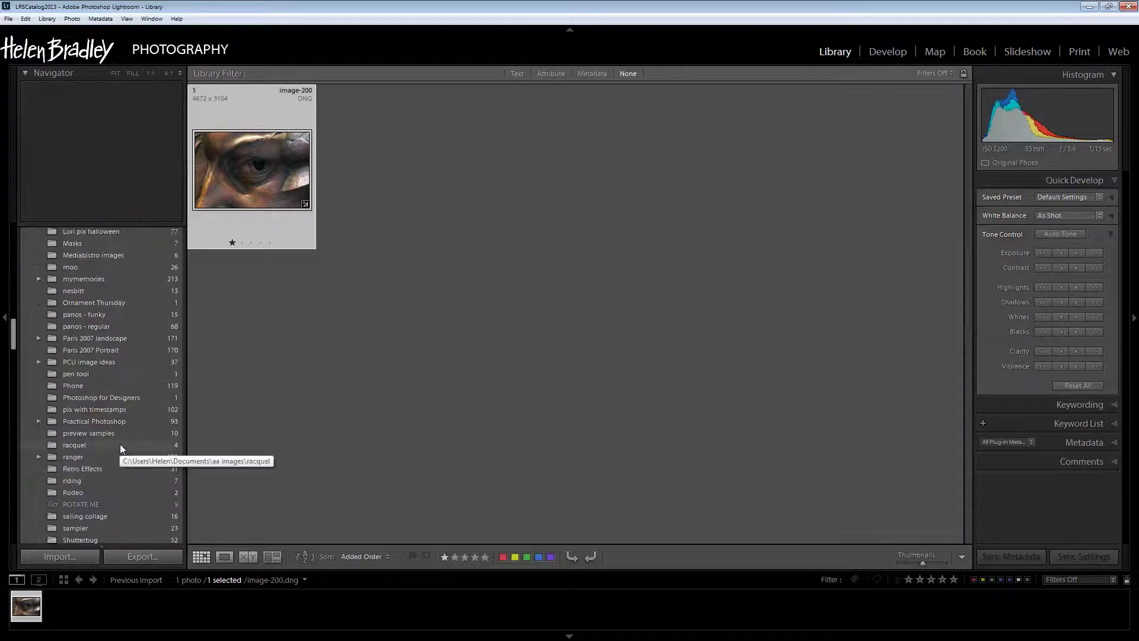
click(89, 433)
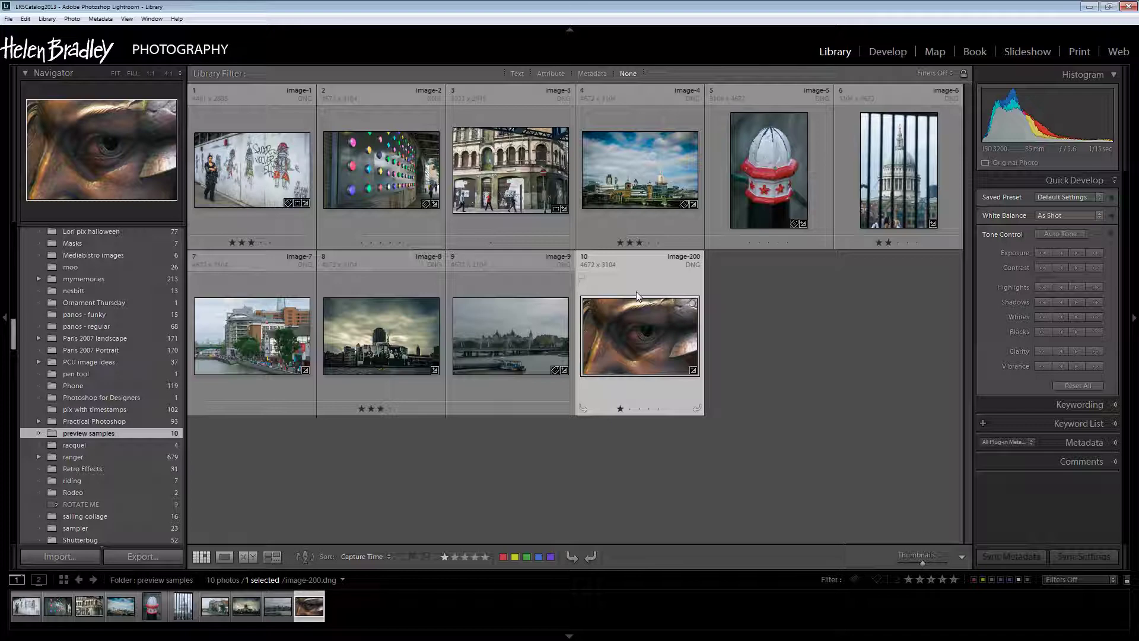
Step: Show image-200 in Windows Explorer, delete image-200.dng from the preview samples folder, and close the window
key(ctrl+r)
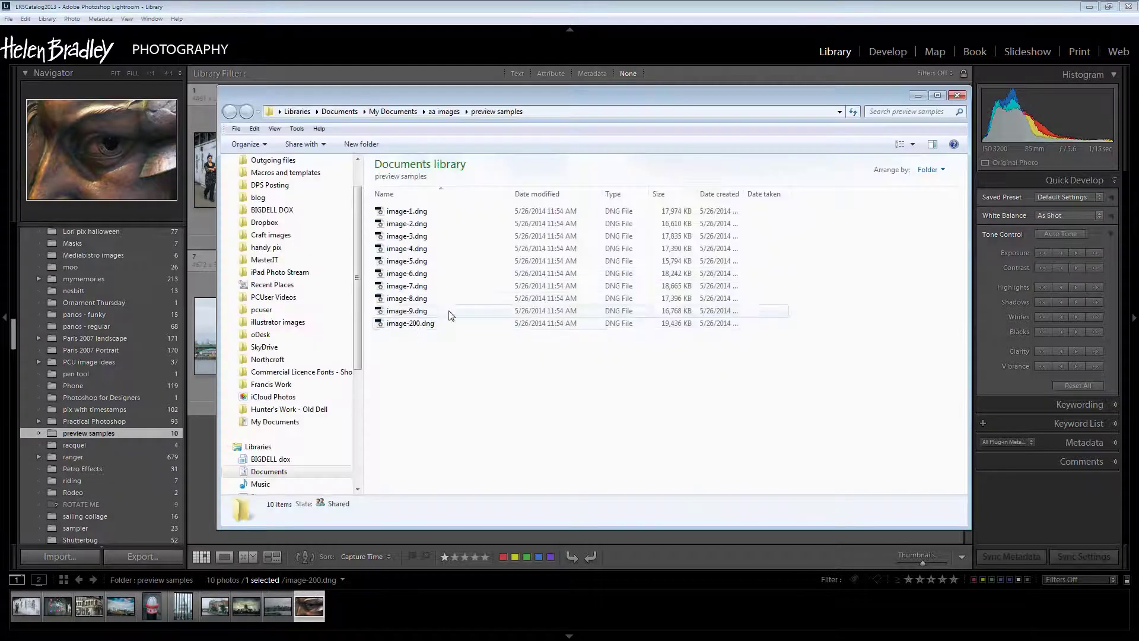
click(395, 325)
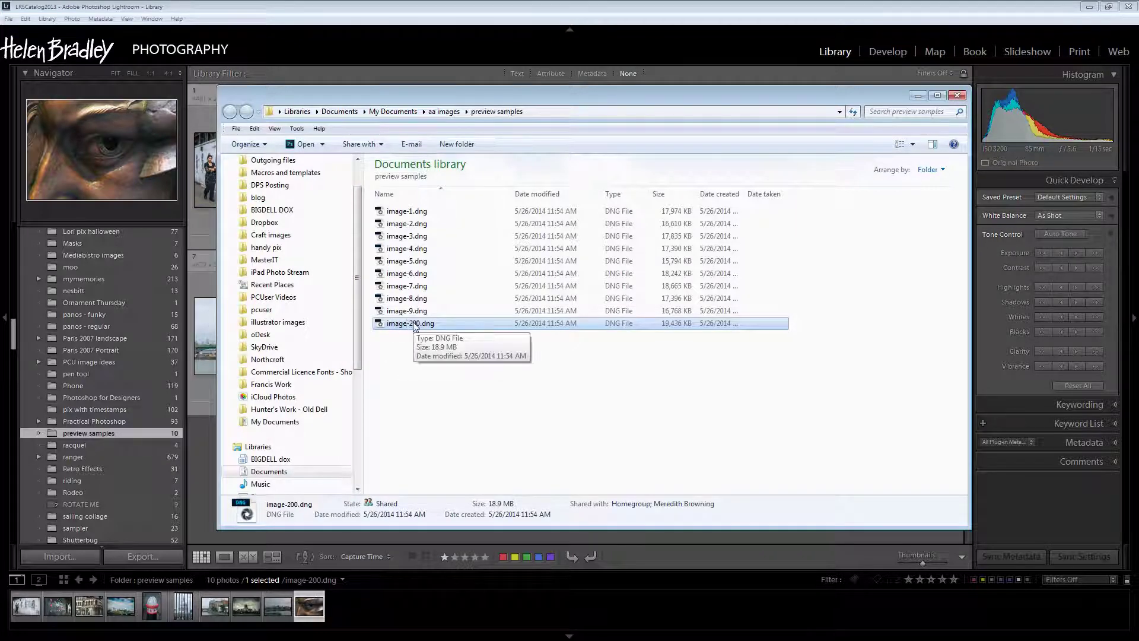
key(Delete)
key(Return)
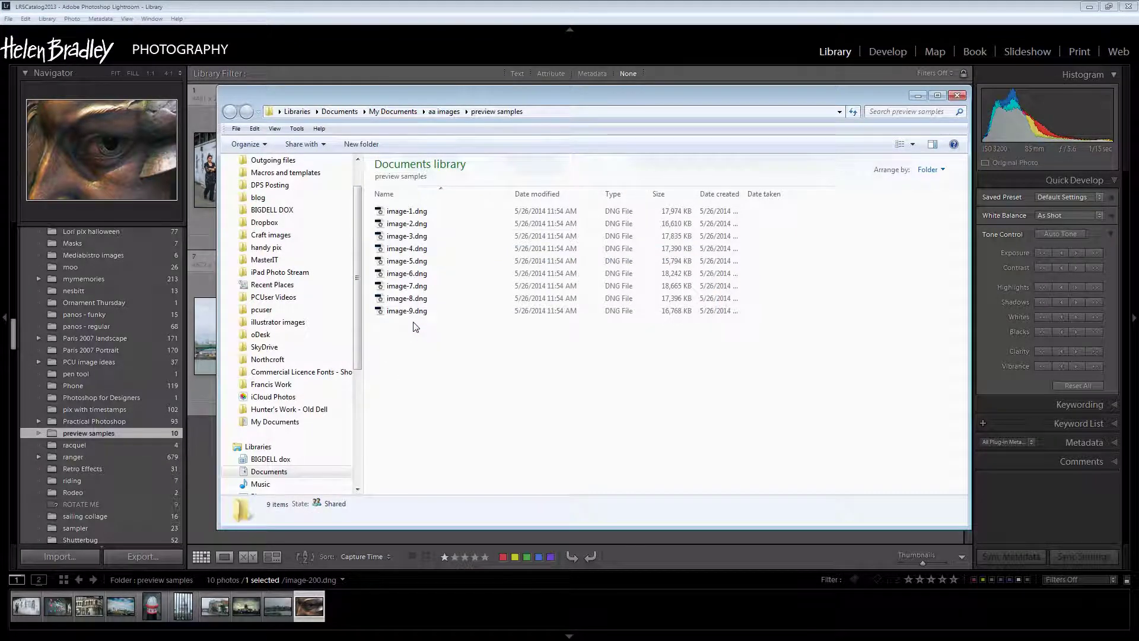
click(959, 97)
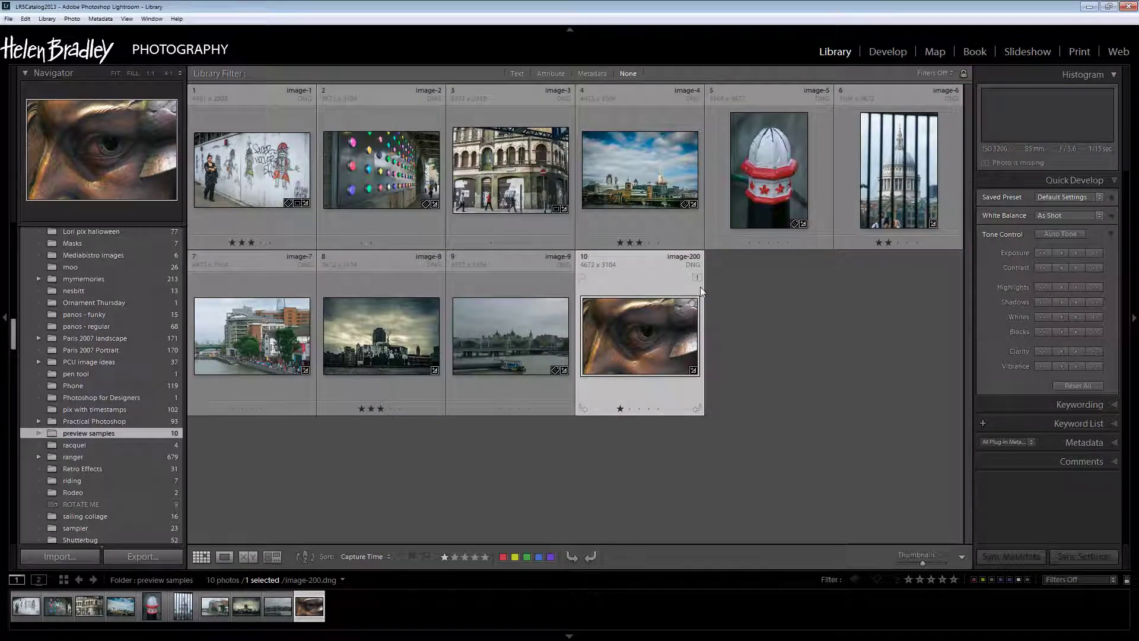
Step: Check the status of image-200 and its Basic and Tone Curve controls in the Develop module, and return to the Library
mouse_move(696, 287)
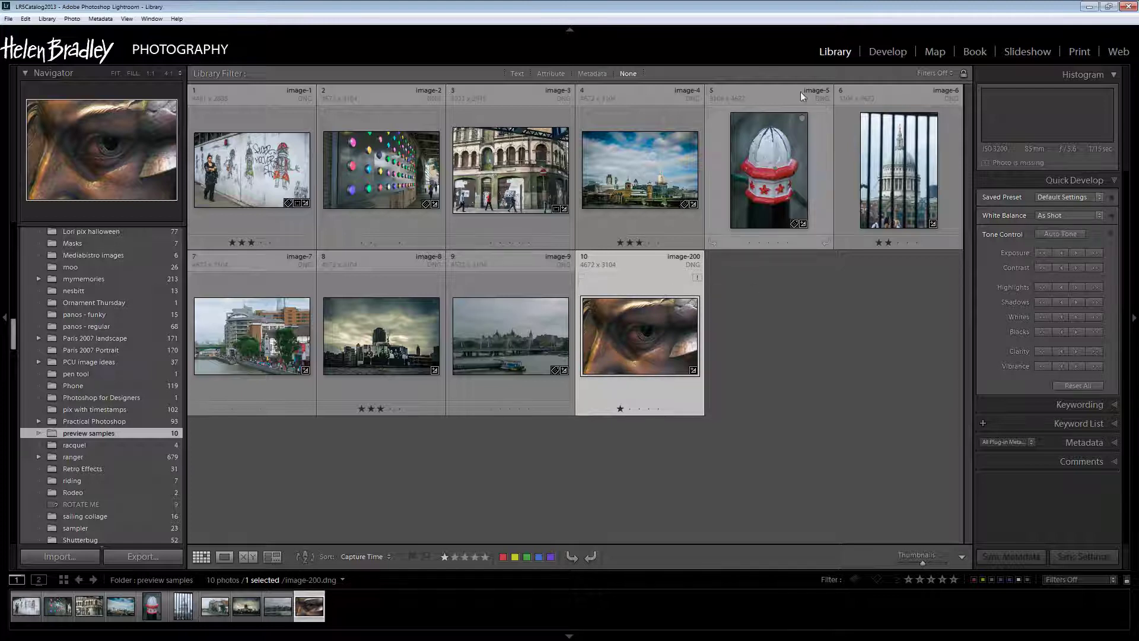
click(888, 53)
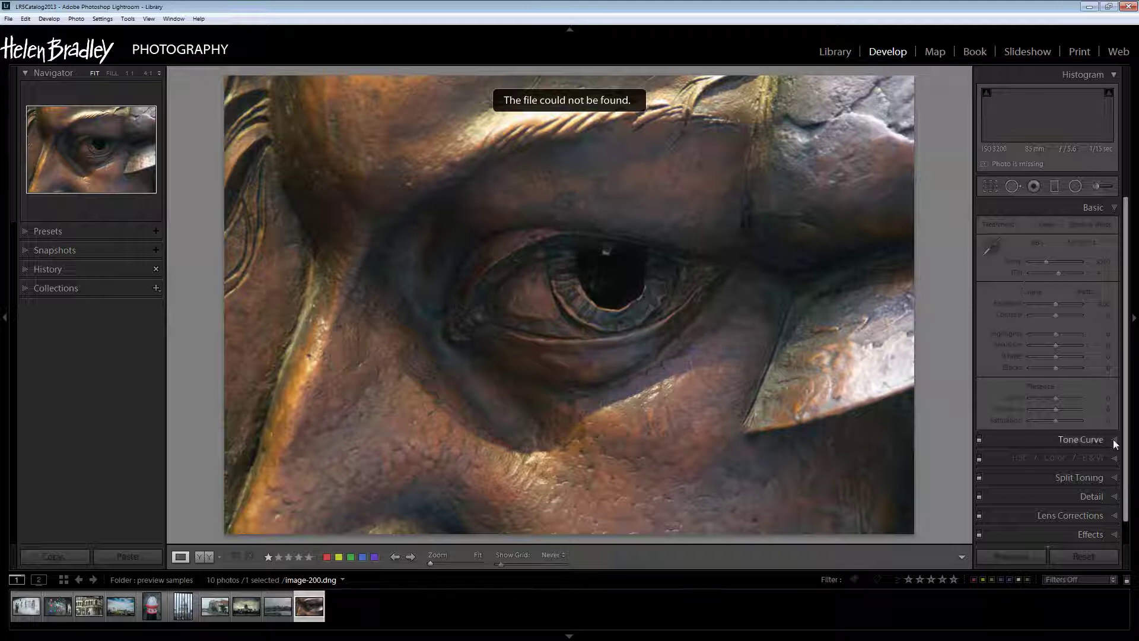
click(1078, 439)
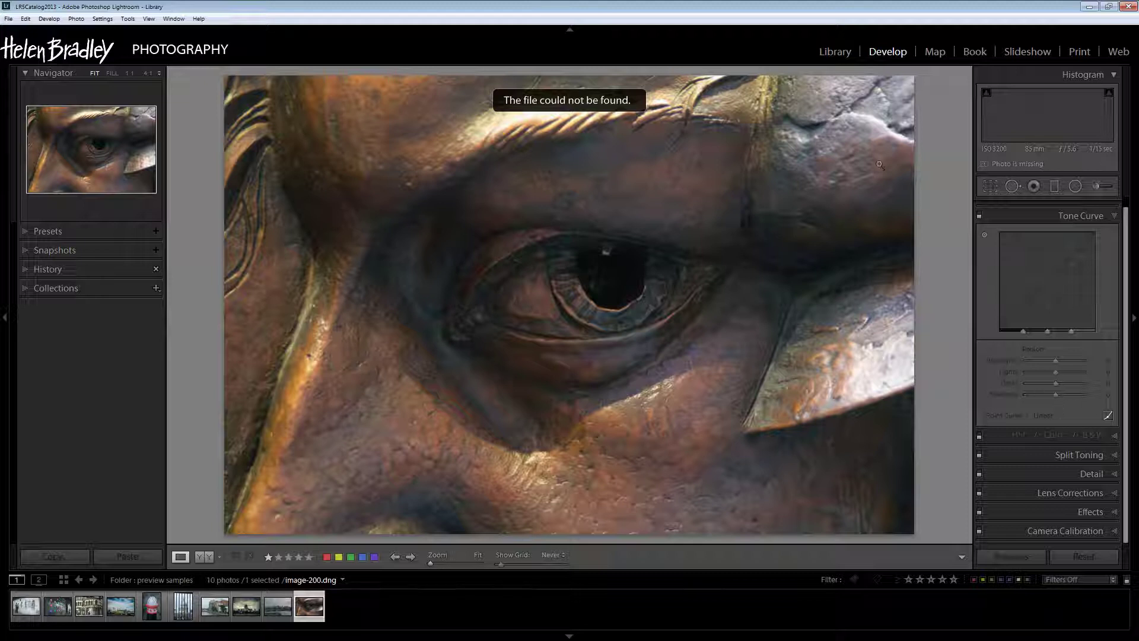
click(834, 51)
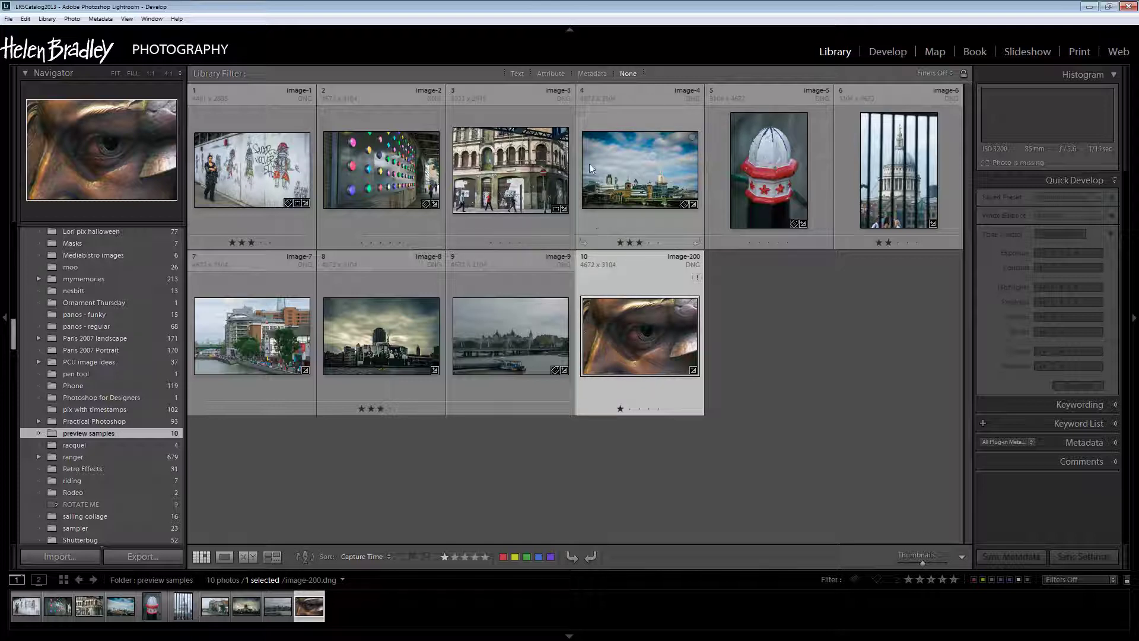
Step: Check image-4, which has an original and a Smart Preview, in the Develop module, and return to the Library
click(611, 157)
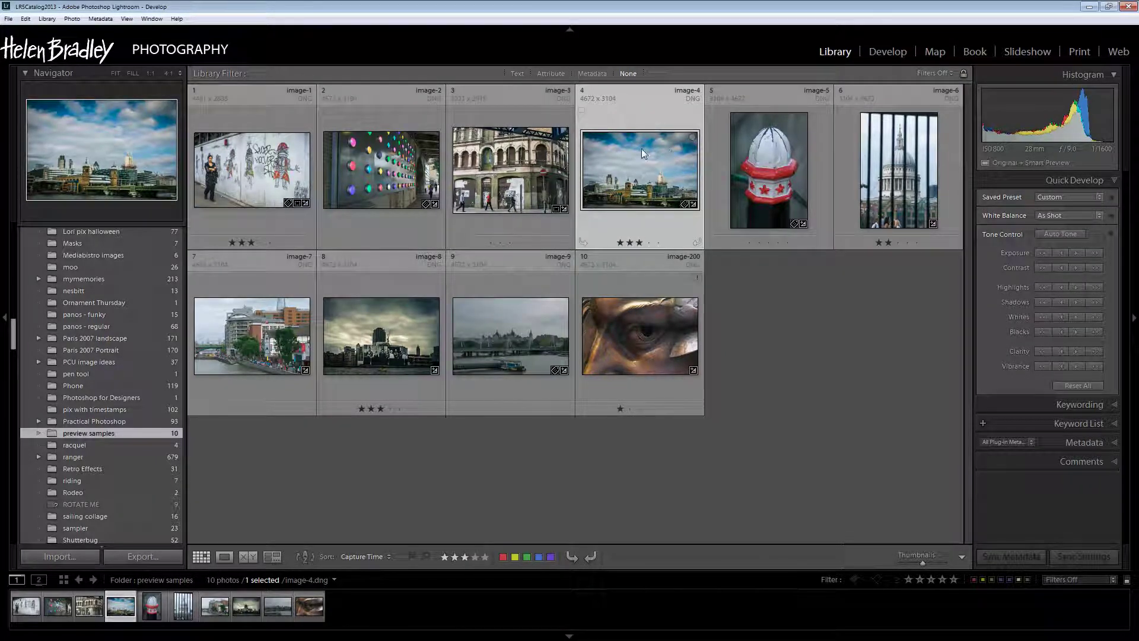
click(888, 53)
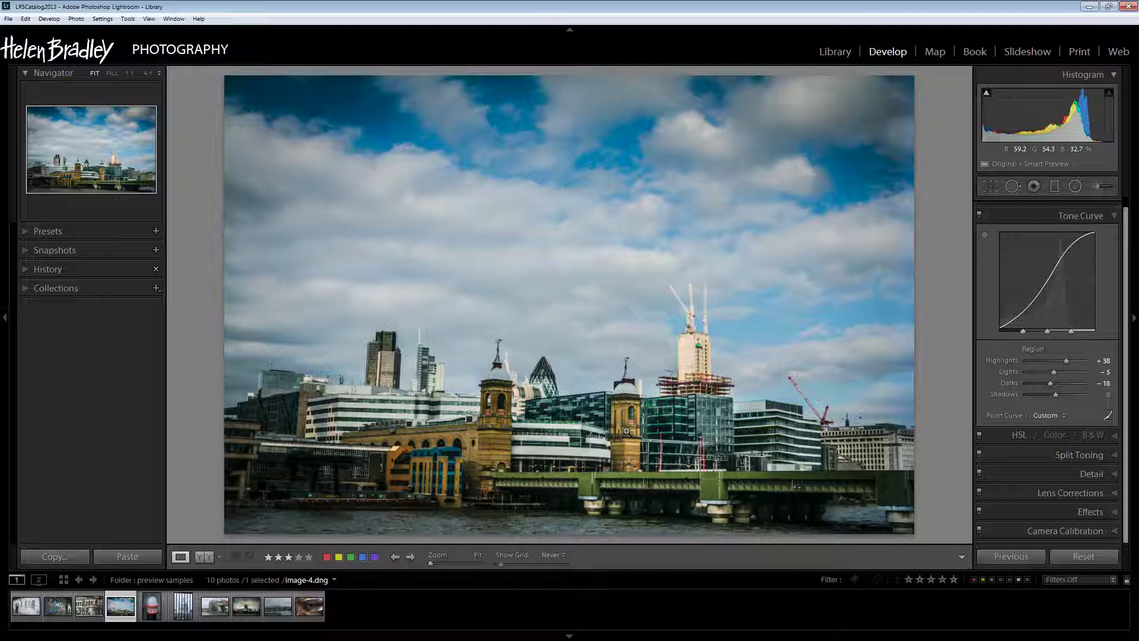
click(832, 54)
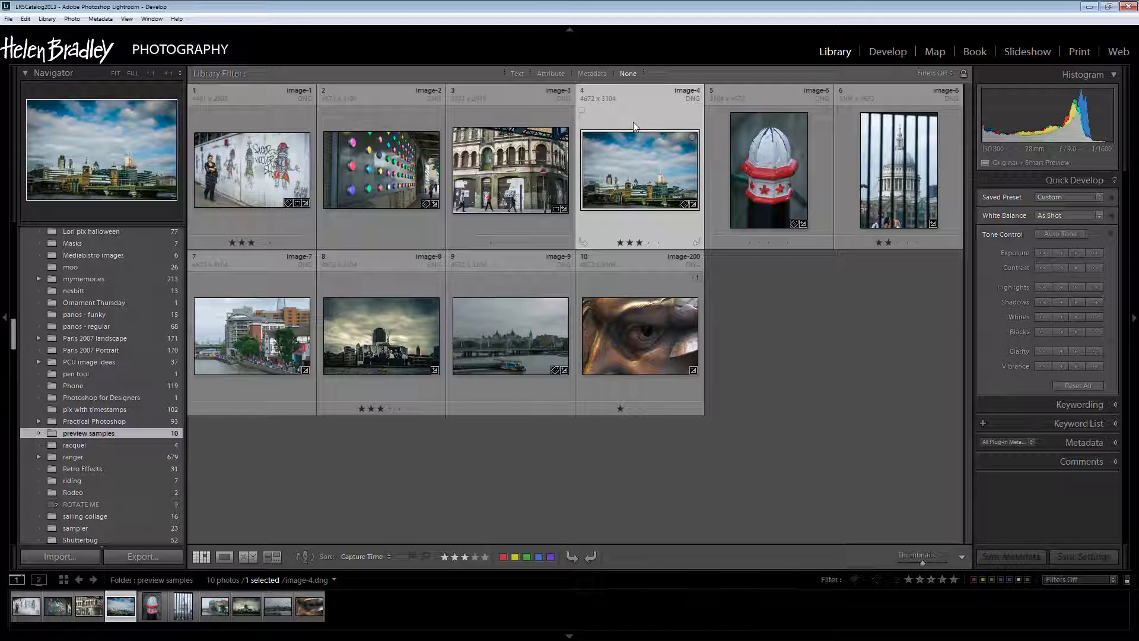
Step: Check image-3 in the Develop module to compare how it behaves, and return to the Library grid
click(514, 179)
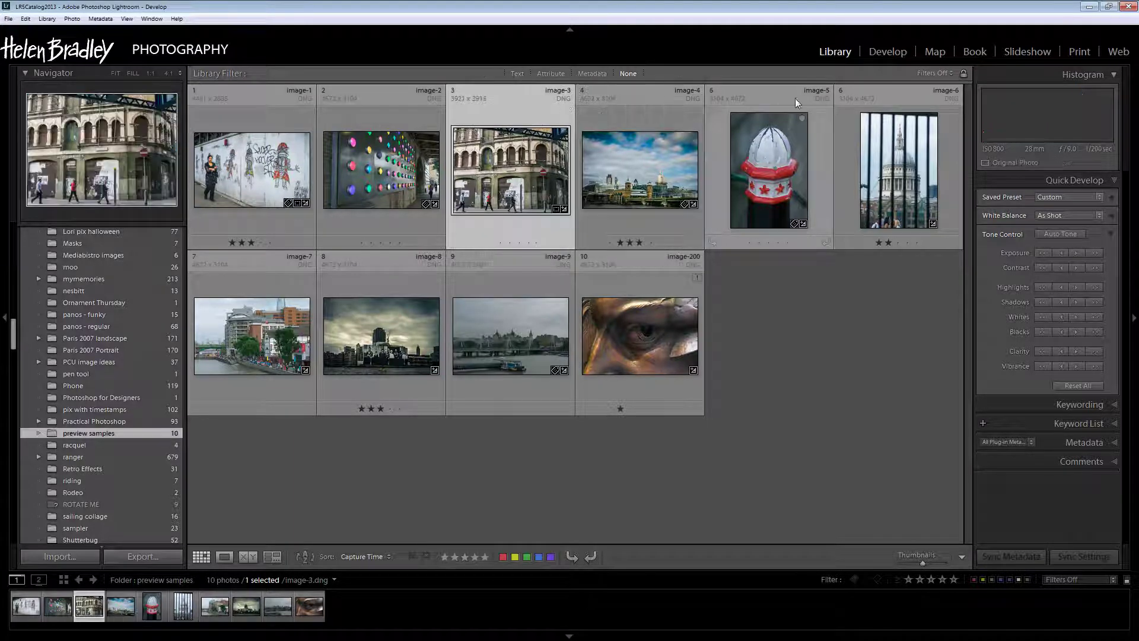
click(888, 53)
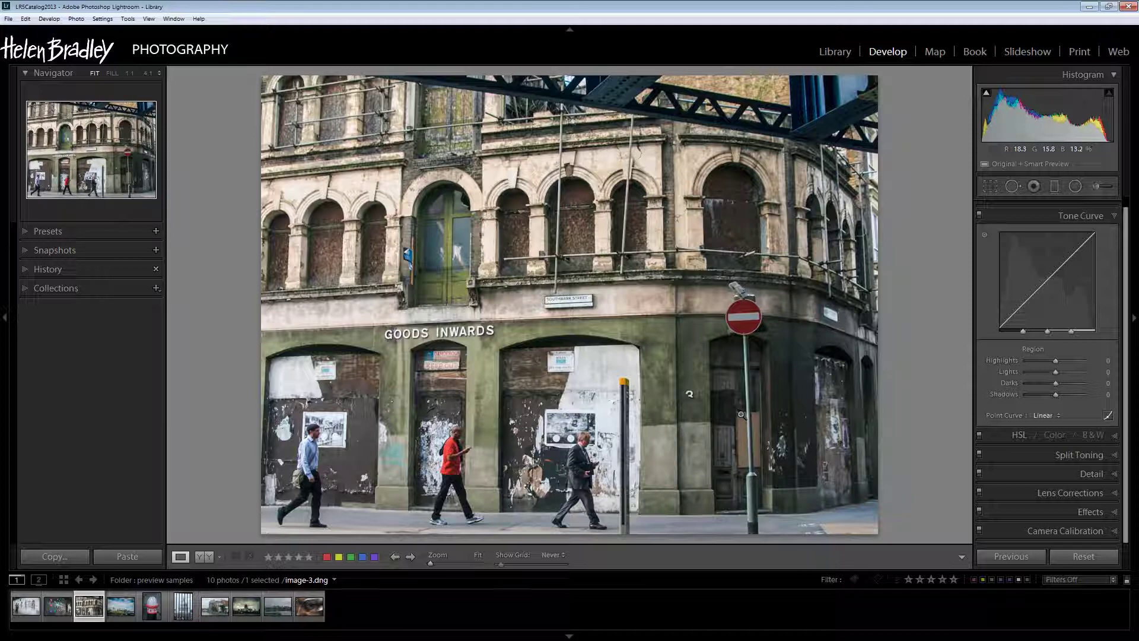
key(g)
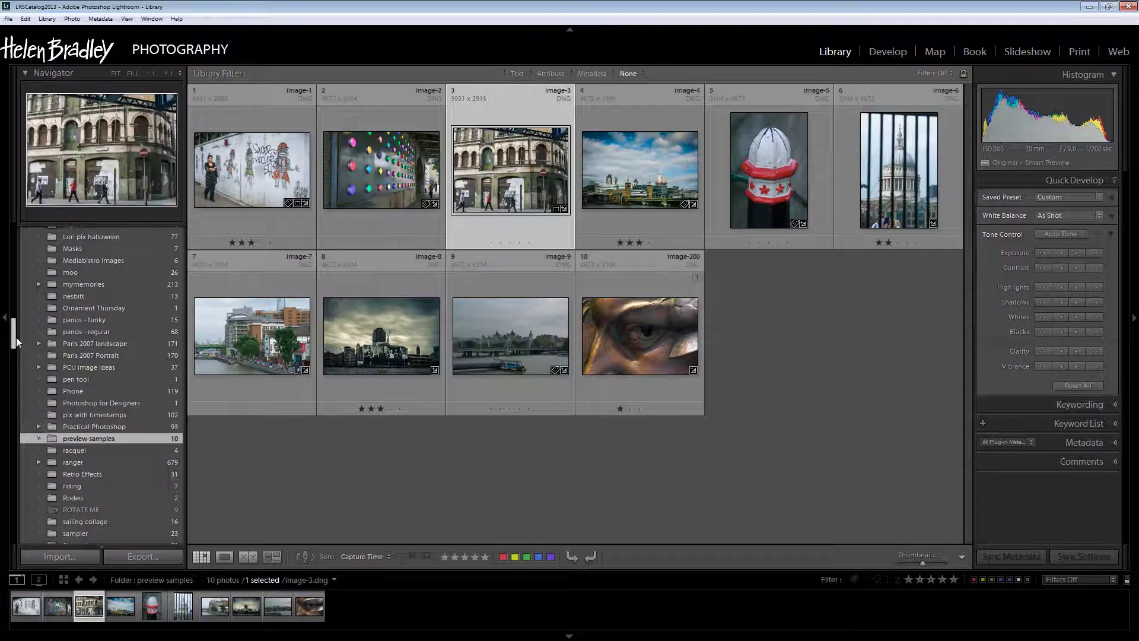
scroll(16, 336, up, 2)
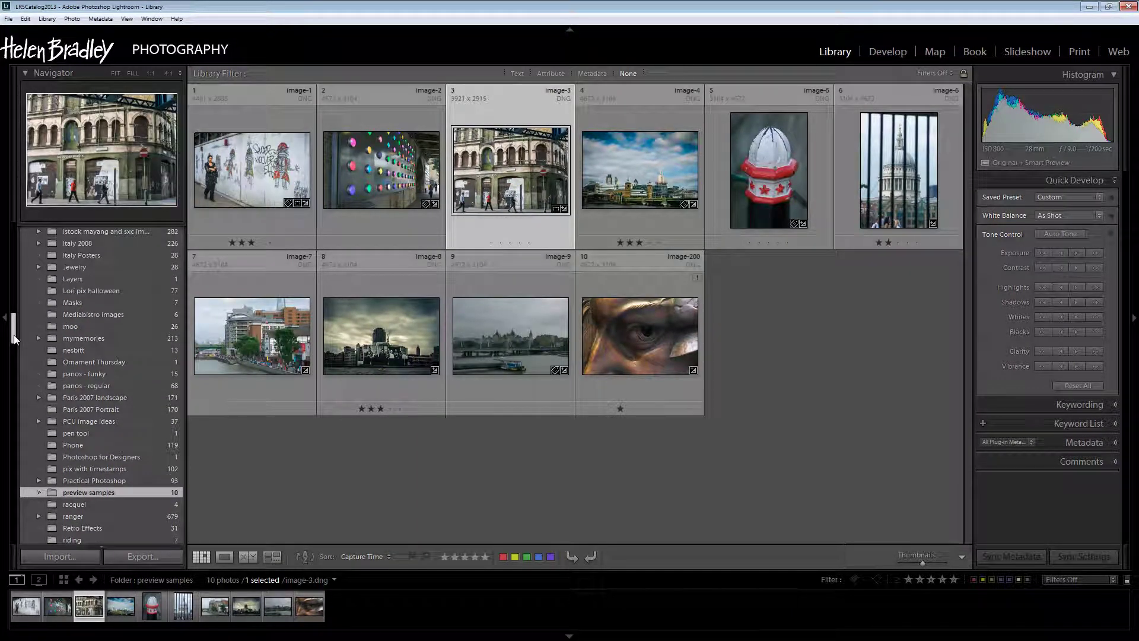
scroll(14, 335, up, 4)
scroll(19, 331, down, 1)
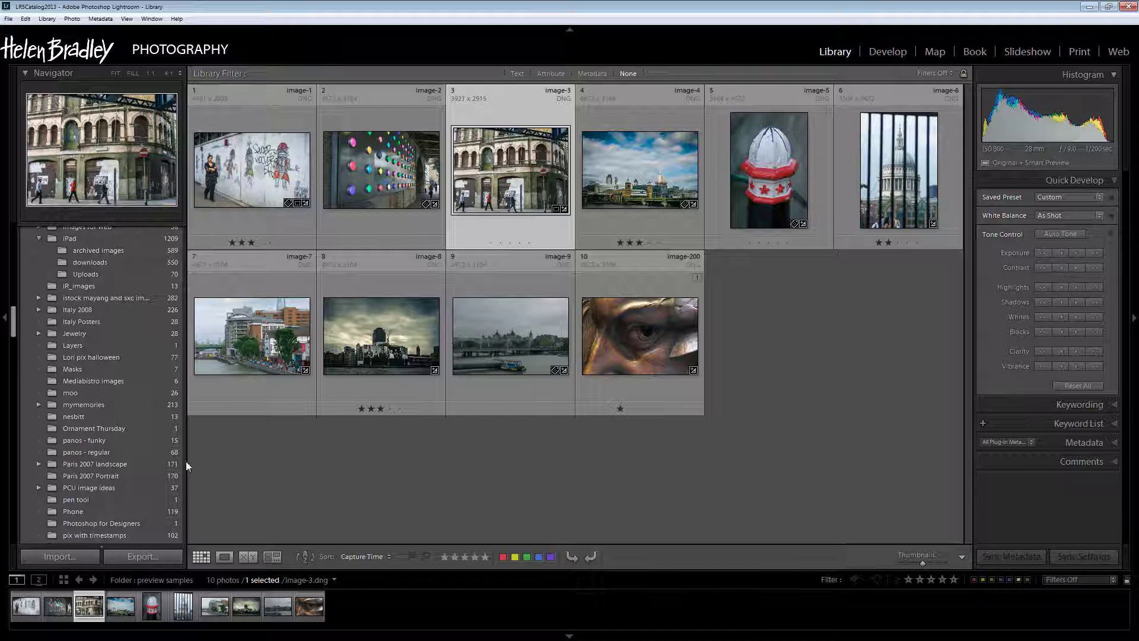
drag(15, 326, 16, 350)
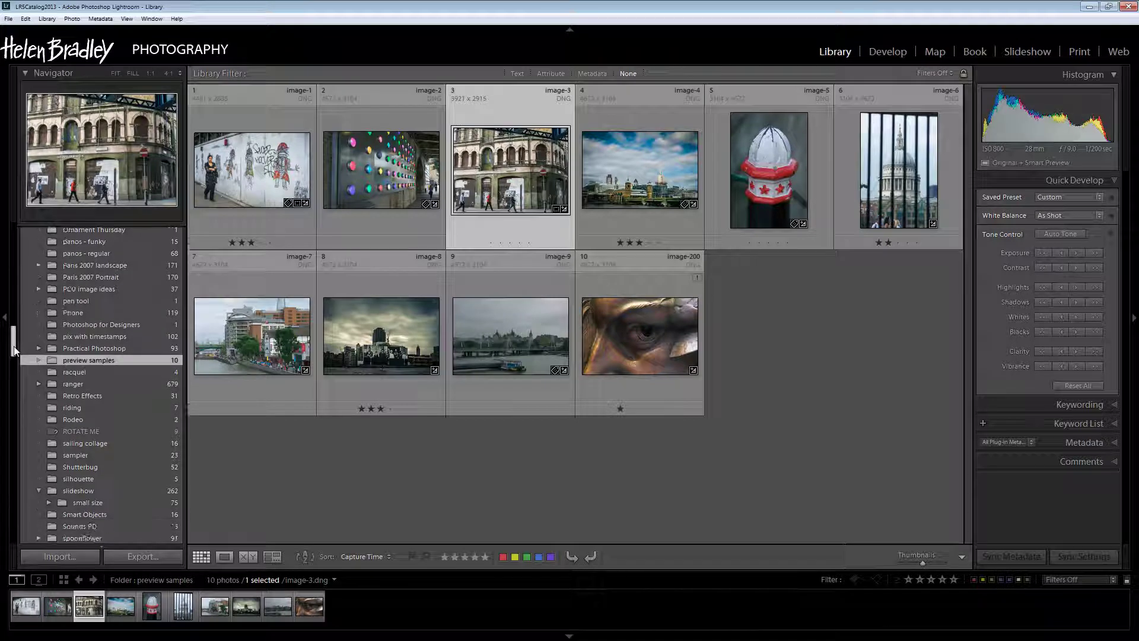